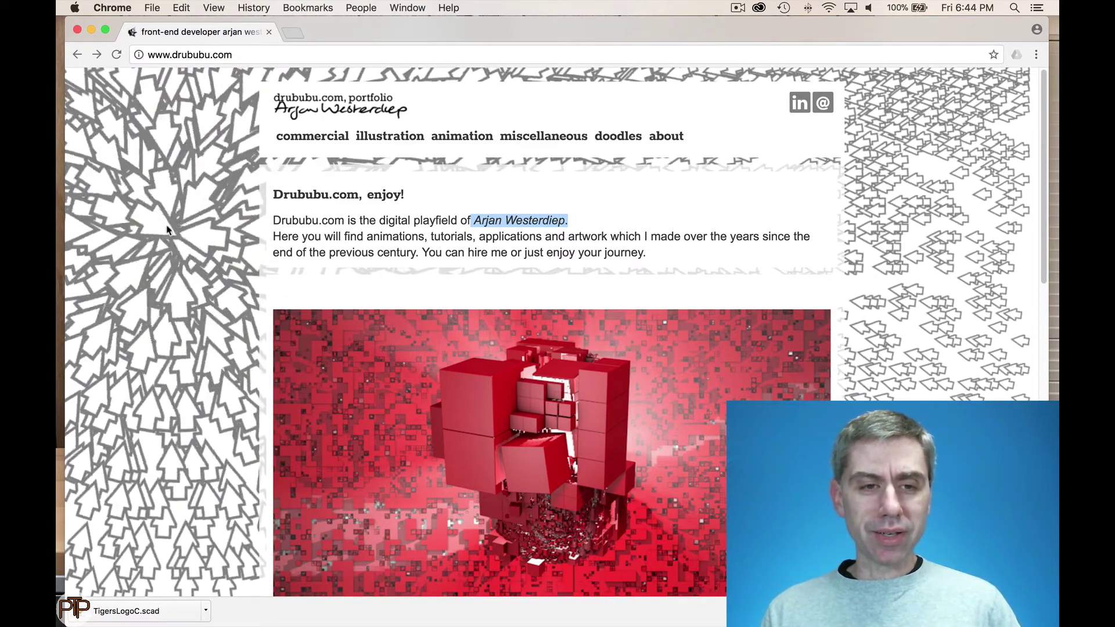
# Step: Scroll down the drububu homepage to the project list that includes Bitmap2Vector
pyautogui.scroll(-10, 614, 247)
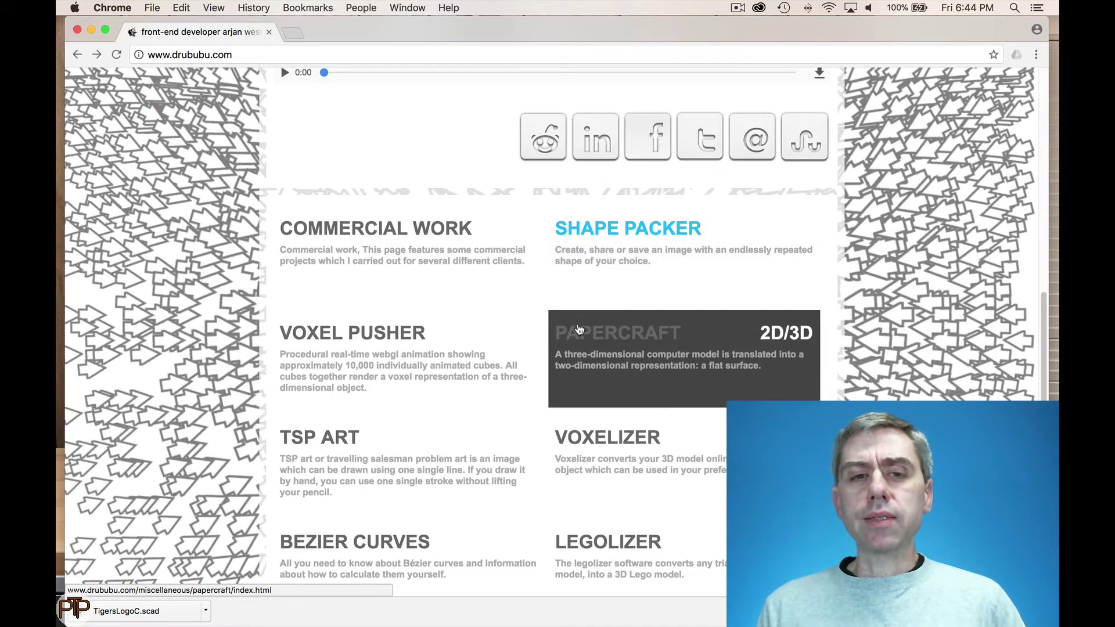
pyautogui.scroll(-1, 831, 320)
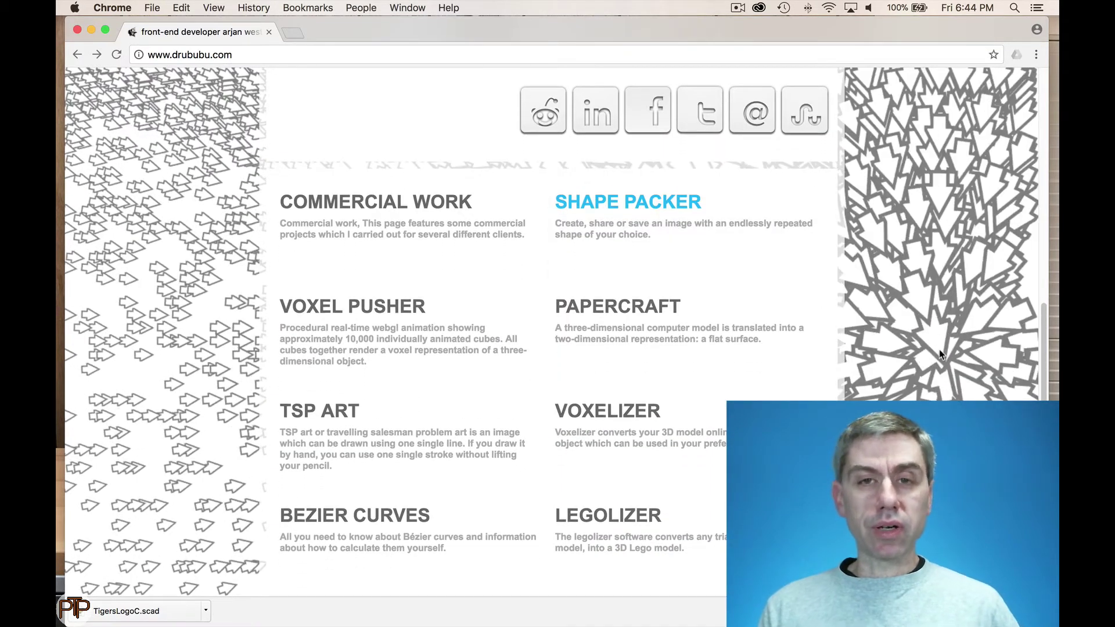
pyautogui.scroll(-1, 939, 353)
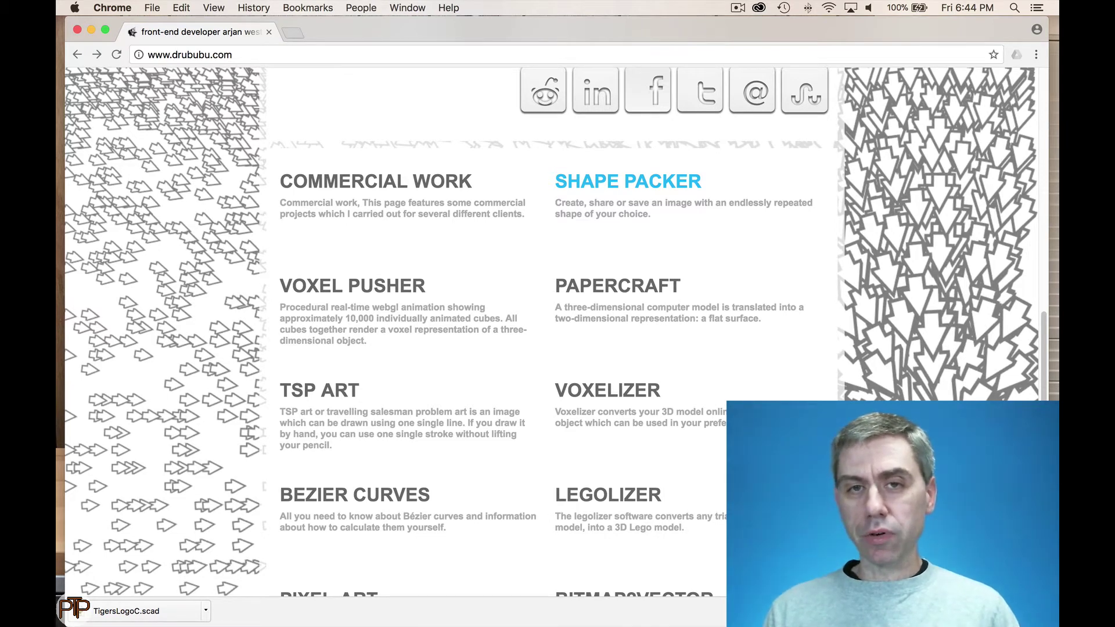
pyautogui.scroll(-1, 575, 331)
pyautogui.scroll(-2, 575, 332)
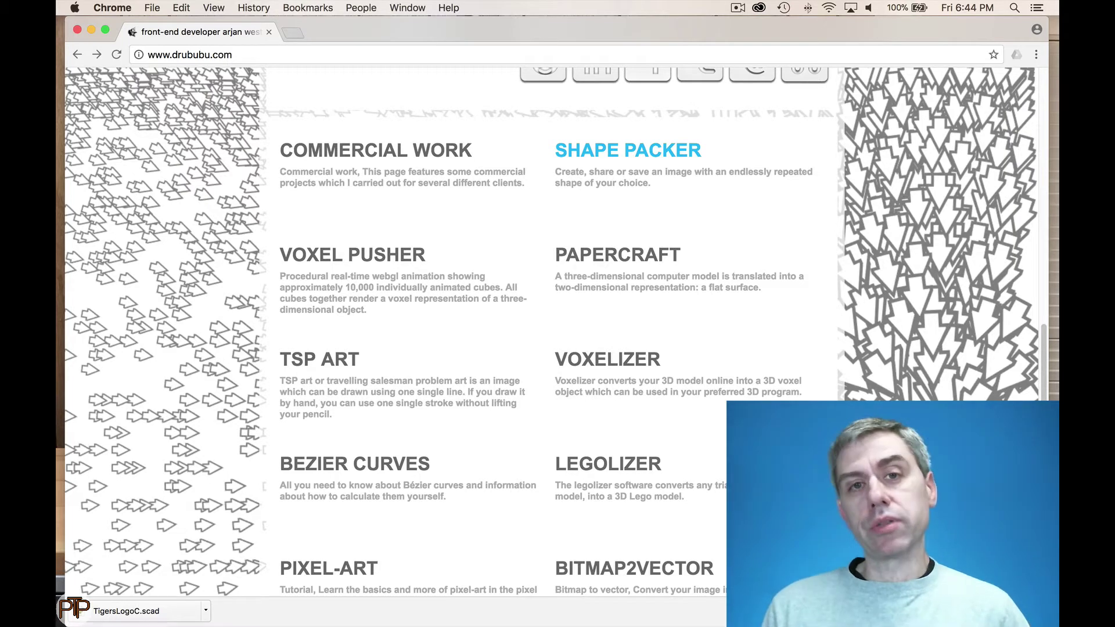
pyautogui.scroll(-5, 575, 332)
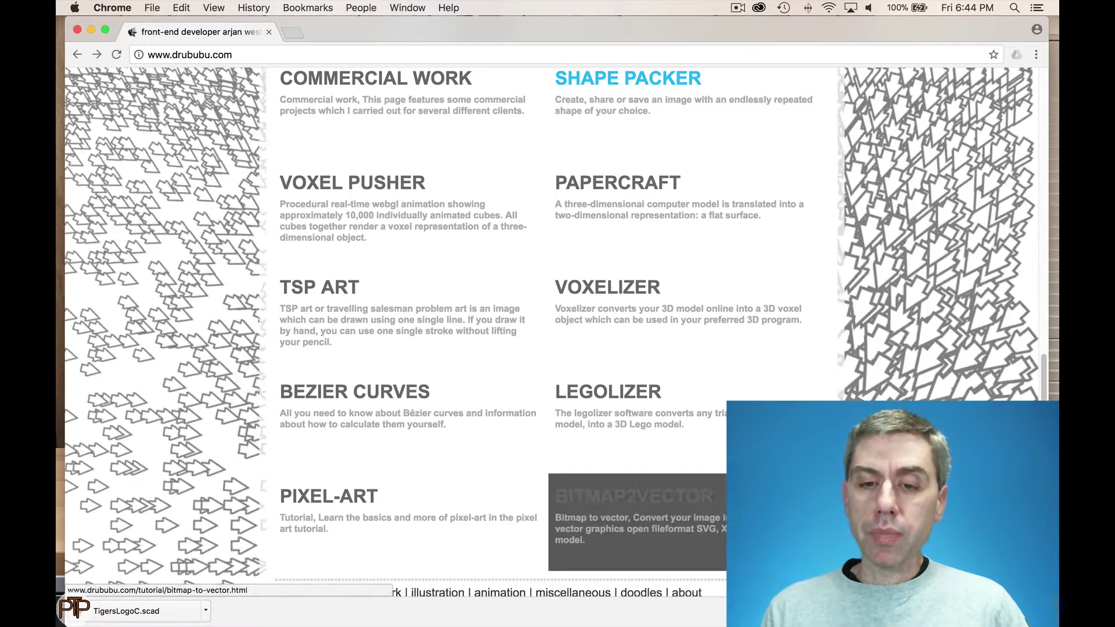
# Step: Open the Bitmap2Vector tutorial page and scroll toward its dashed image drop field
pyautogui.click(684, 498)
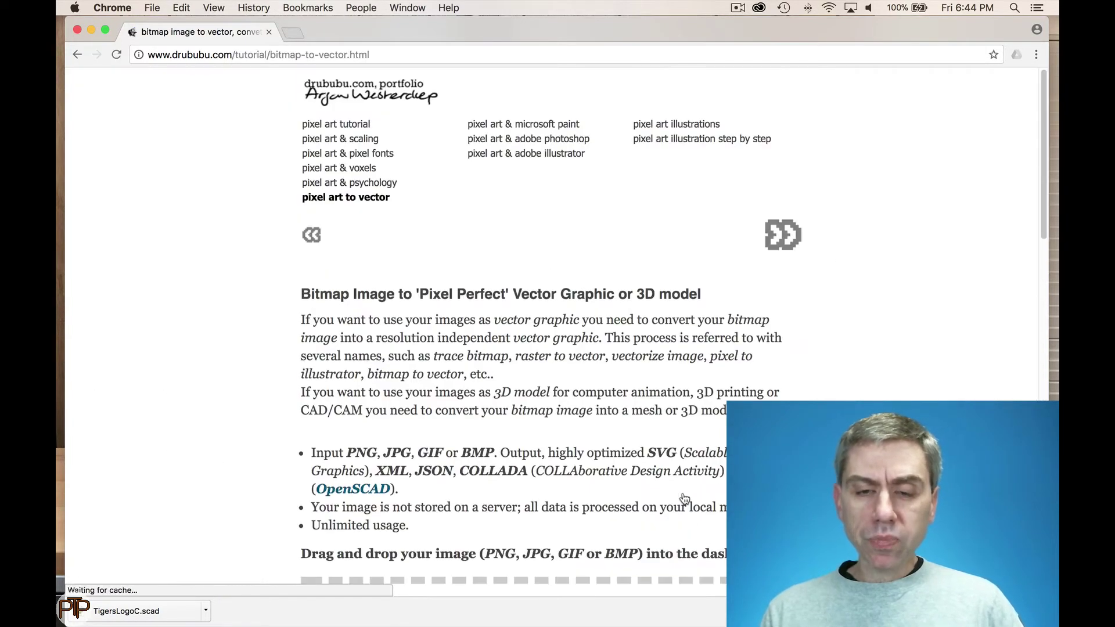
pyautogui.scroll(-5, 918, 389)
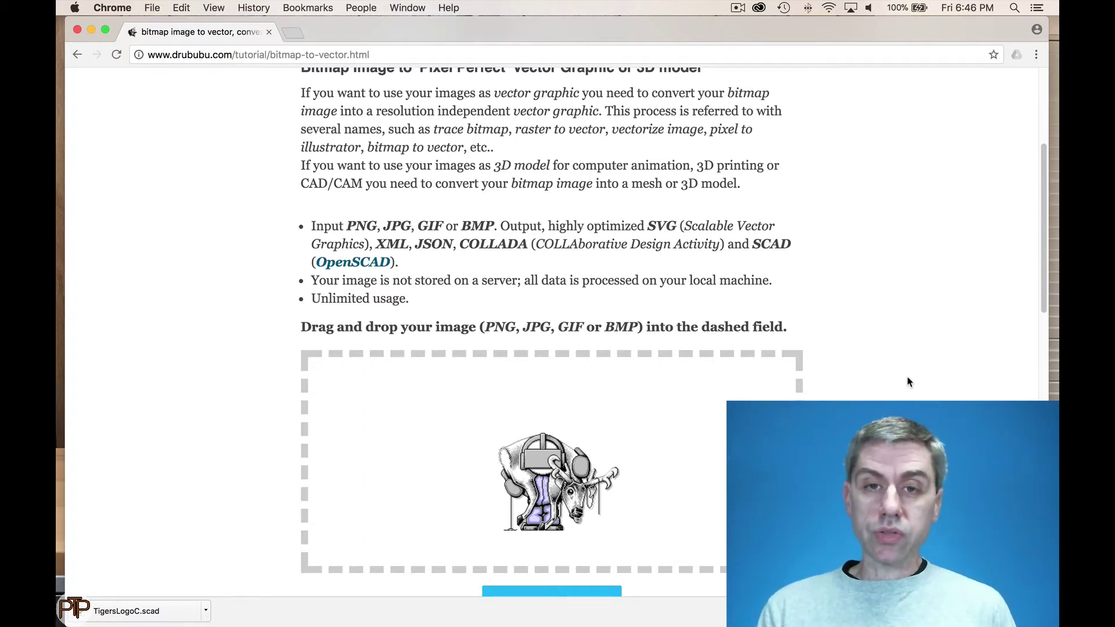
# Step: Switch the converter's output from SVG to .scad so the button reads 'save as scad'
pyautogui.scroll(-3, 910, 382)
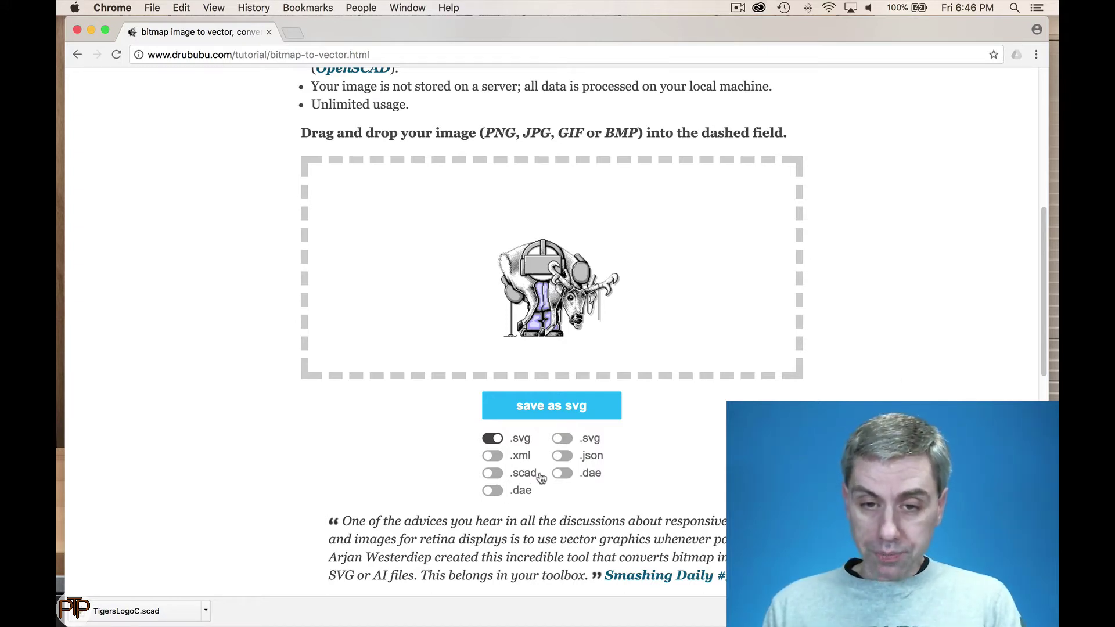
pyautogui.click(499, 473)
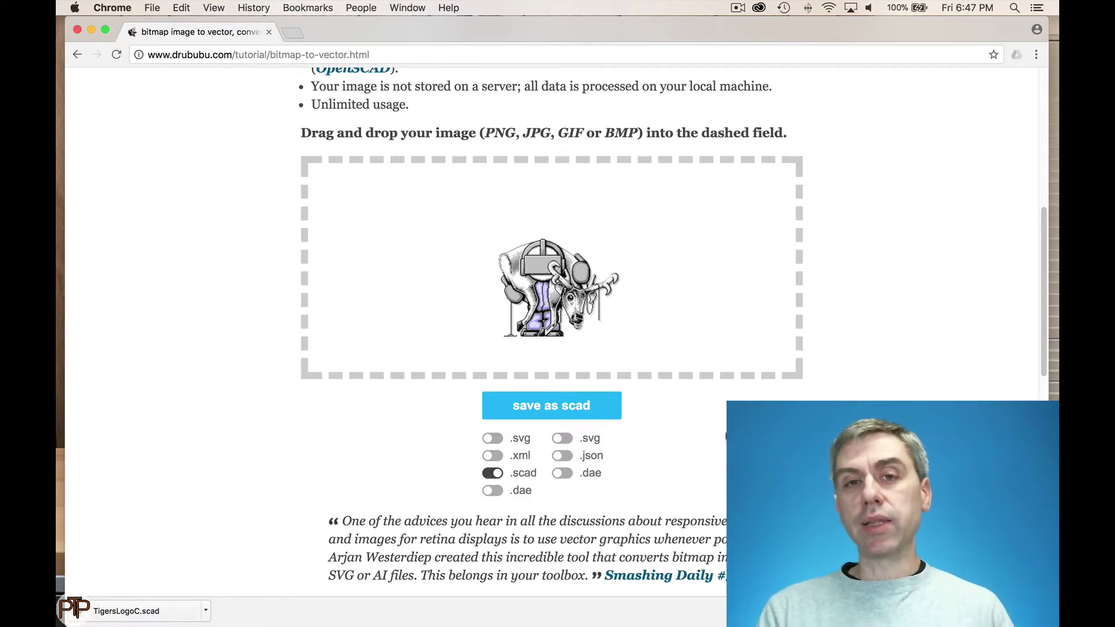
pyautogui.moveTo(58, 270)
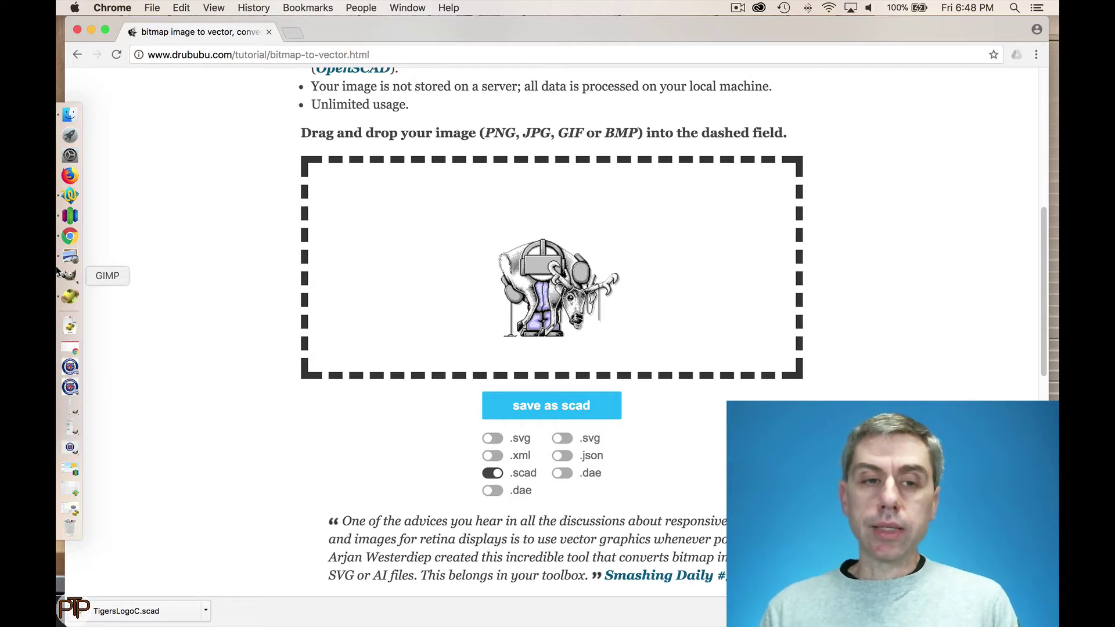
pyautogui.click(69, 366)
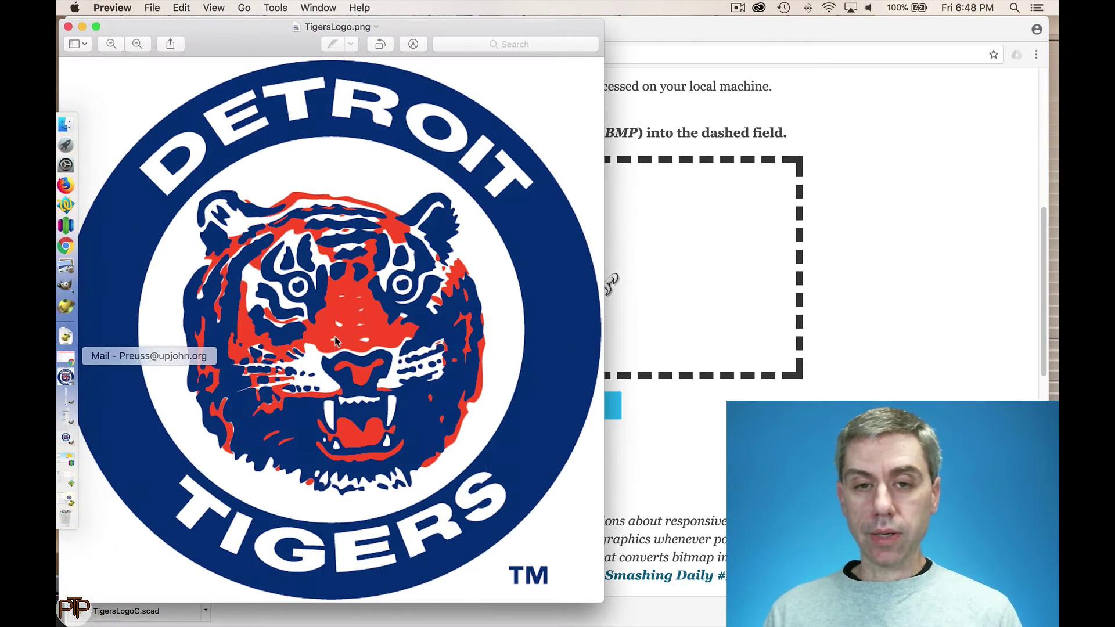
pyautogui.moveTo(275, 34); pyautogui.dragTo(536, 31)
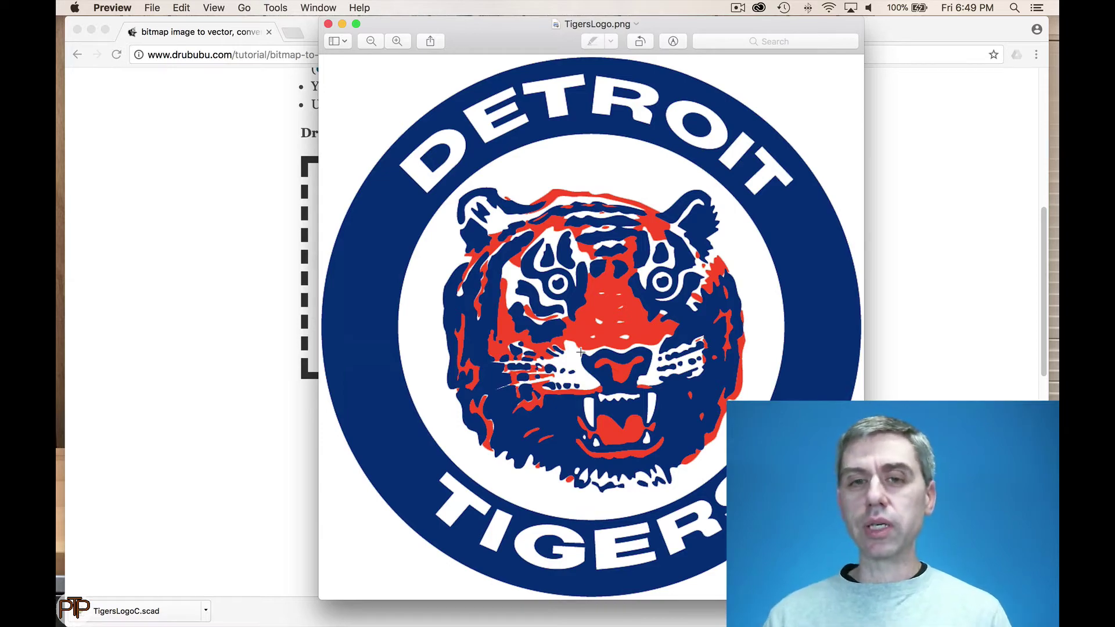
pyautogui.click(398, 41)
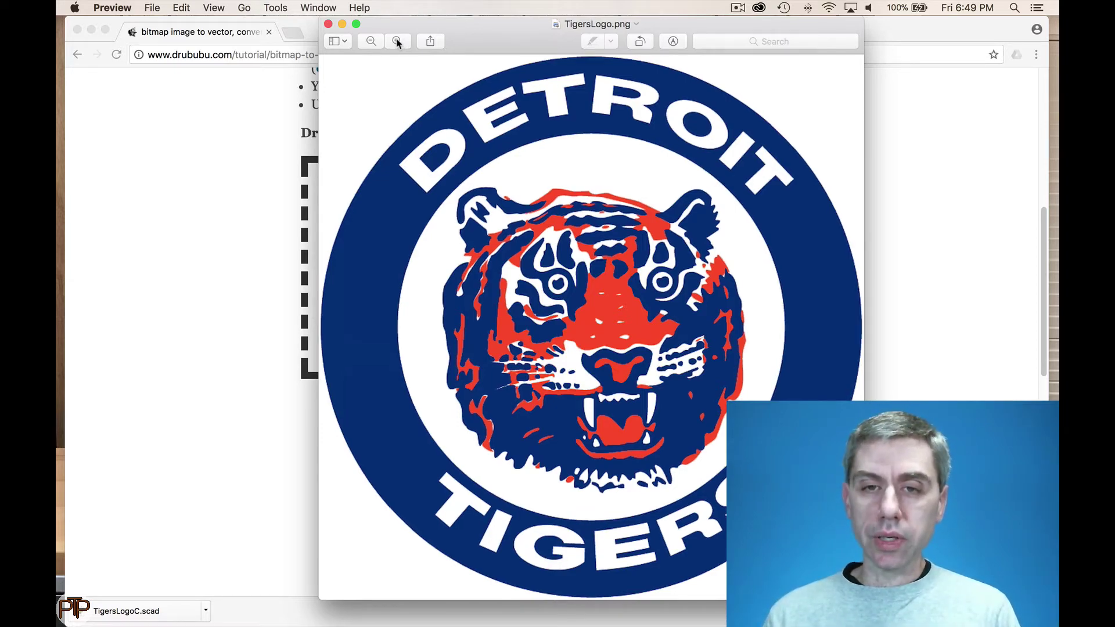
pyautogui.click(398, 41)
pyautogui.click(397, 41)
pyautogui.click(397, 41)
pyautogui.click(397, 42)
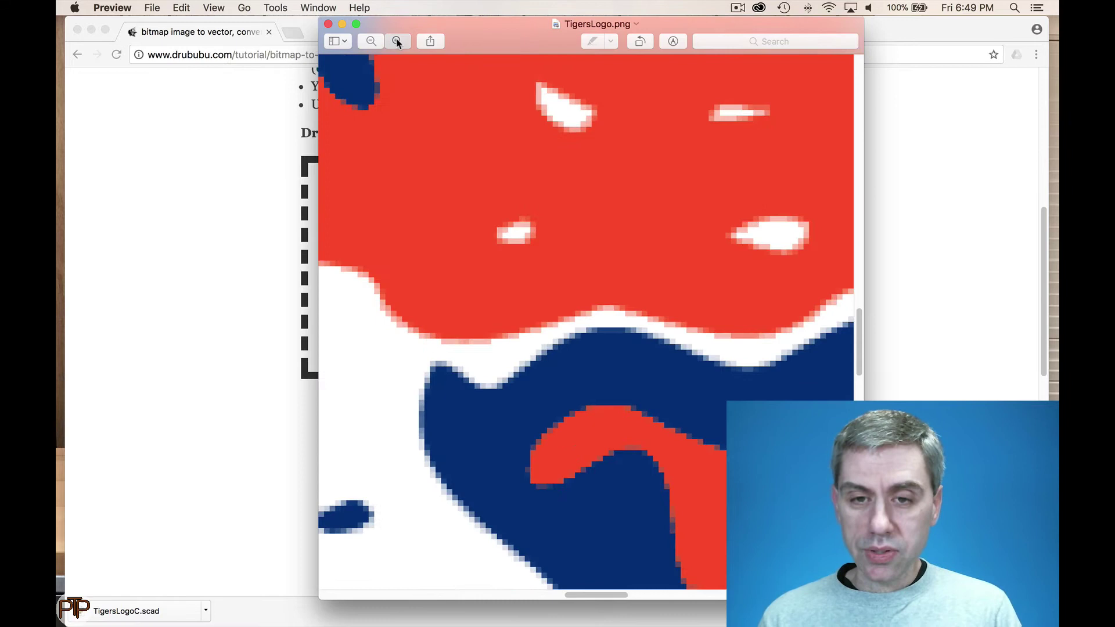
pyautogui.click(397, 41)
pyautogui.click(397, 41)
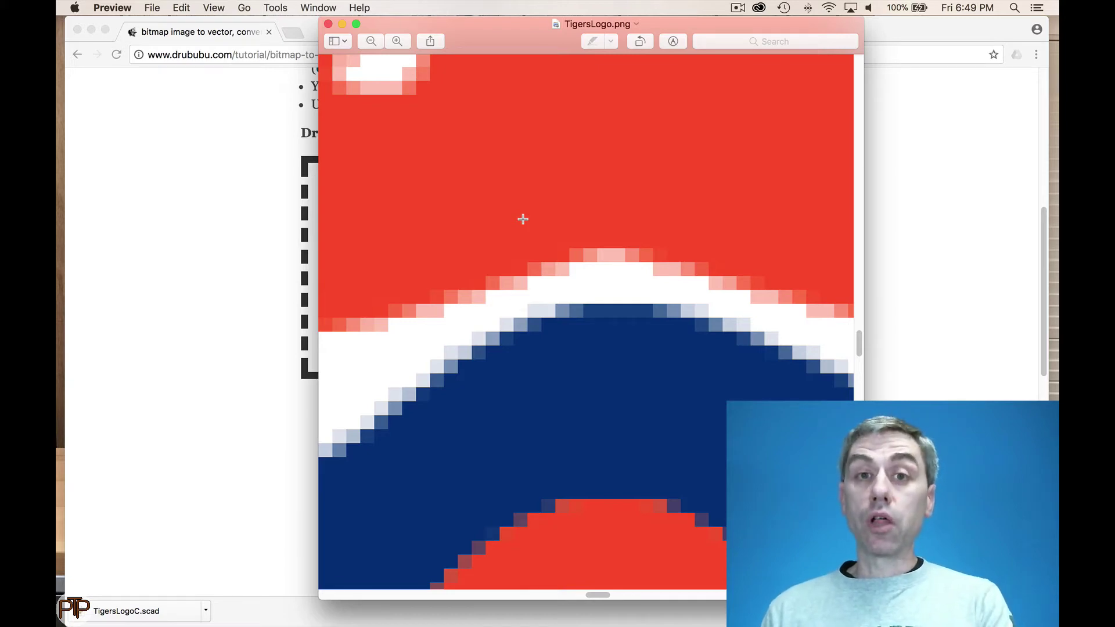
pyautogui.click(328, 25)
pyautogui.moveTo(58, 144)
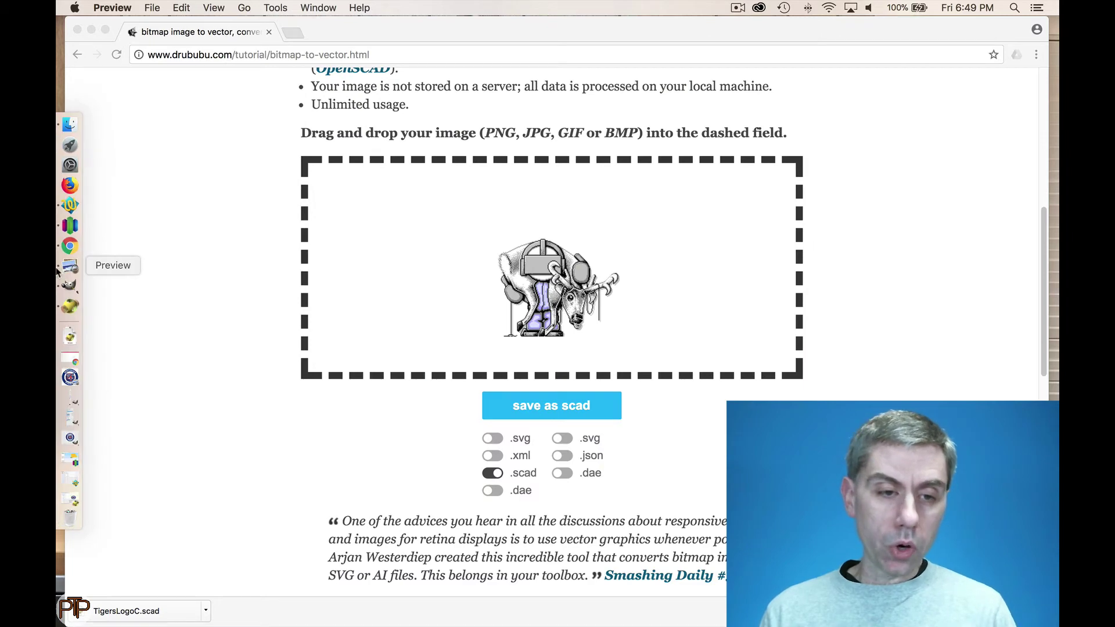
# Step: Convert the Tigers logo to RGB, then to 3 indexed colours, and zoom to 400%
pyautogui.click(70, 442)
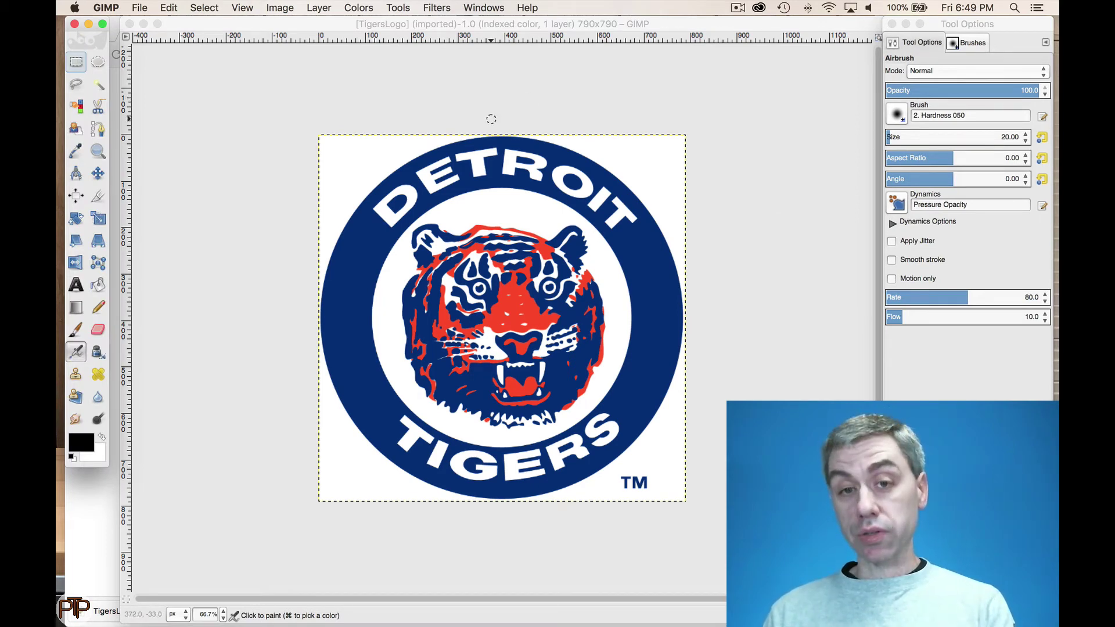
pyautogui.click(280, 8)
pyautogui.moveTo(325, 37)
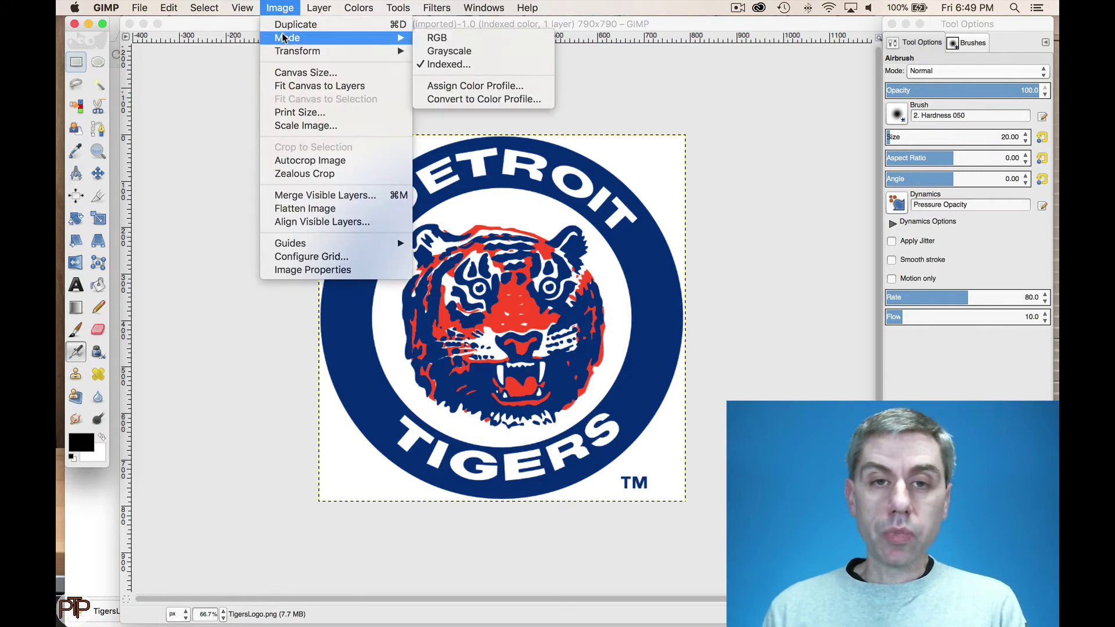
pyautogui.click(452, 39)
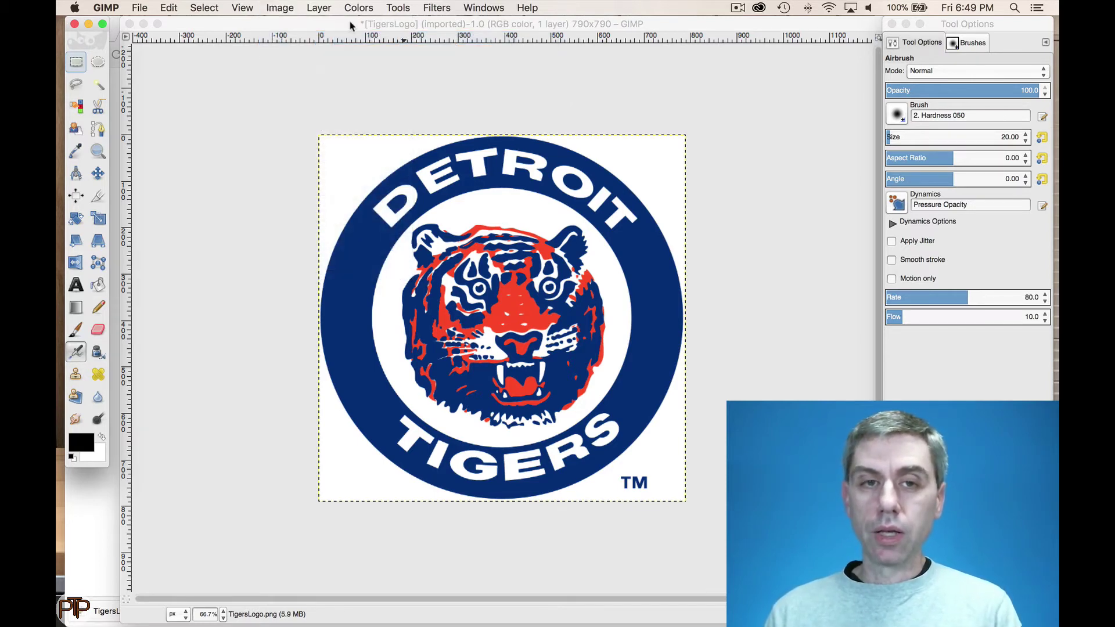
pyautogui.click(280, 8)
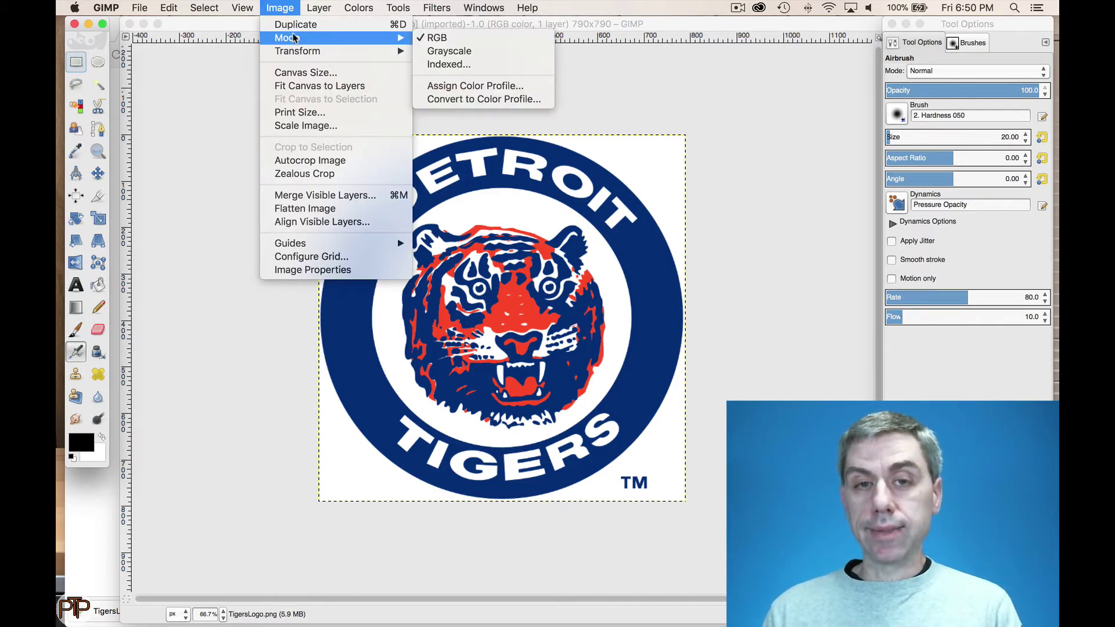
pyautogui.click(435, 65)
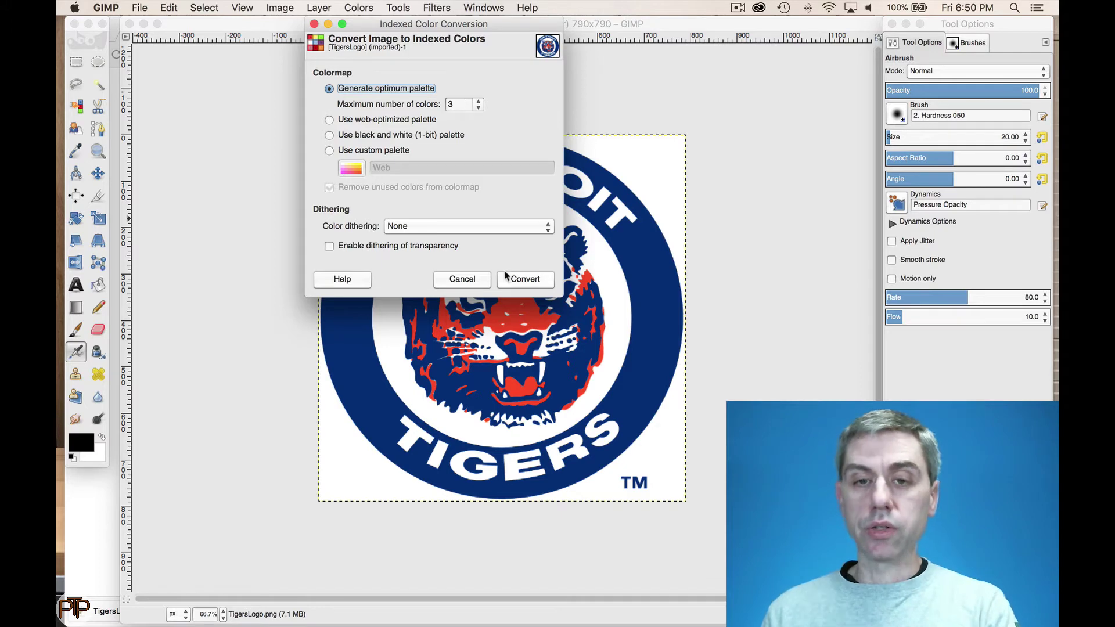
pyautogui.click(530, 281)
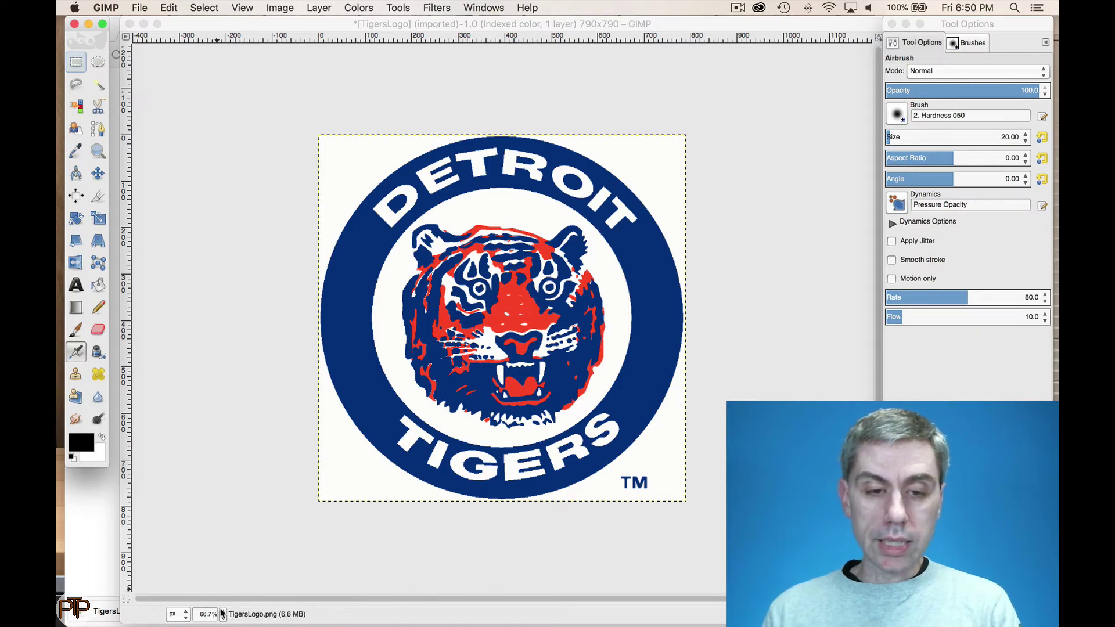
pyautogui.click(223, 614)
pyautogui.click(221, 509)
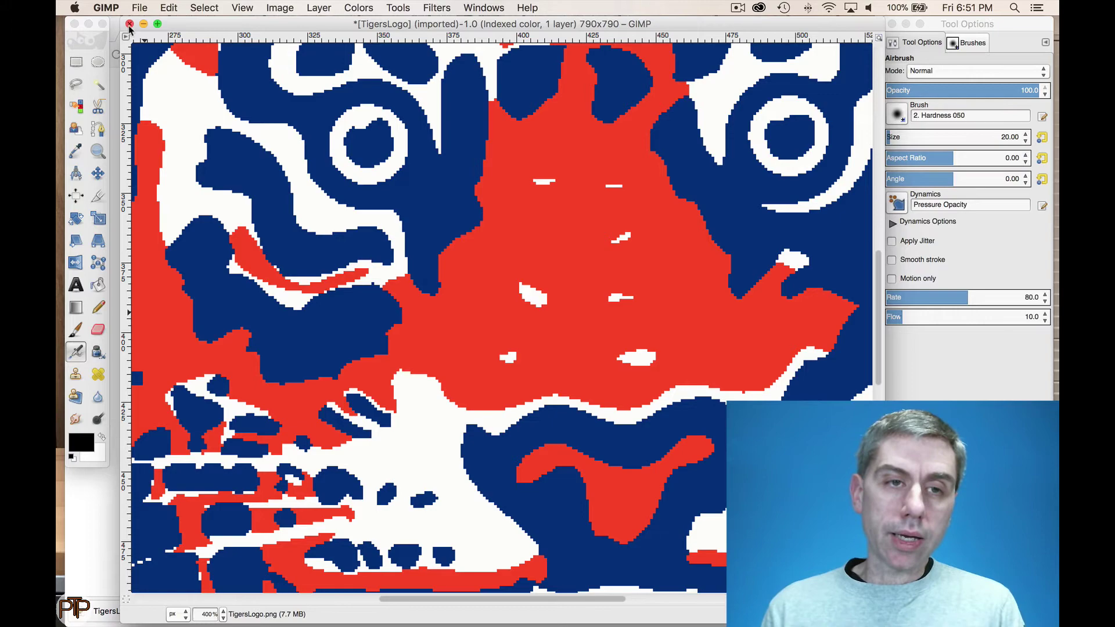
# Step: Minimize the GIMP toolbox, Tool Options and logo image windows to reveal Chrome
pyautogui.click(143, 24)
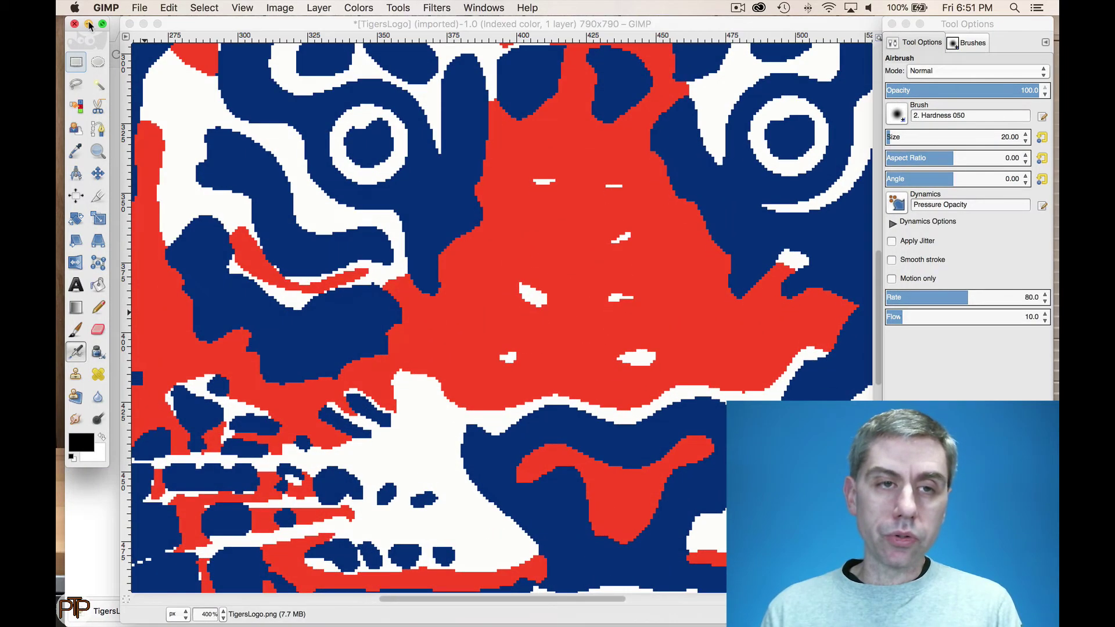
pyautogui.click(88, 24)
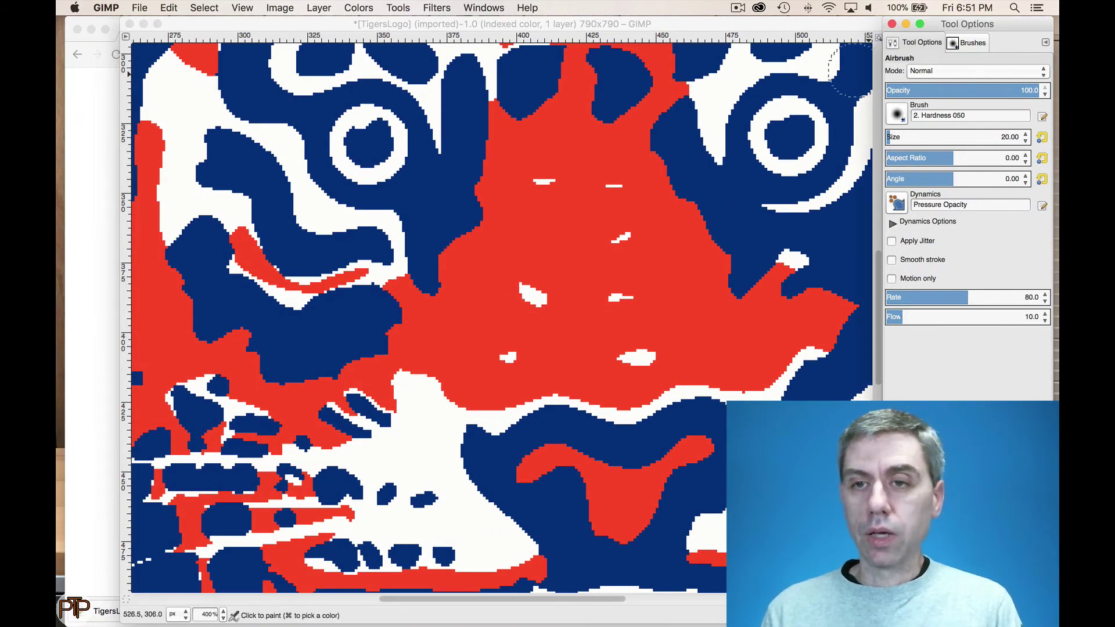
pyautogui.click(906, 24)
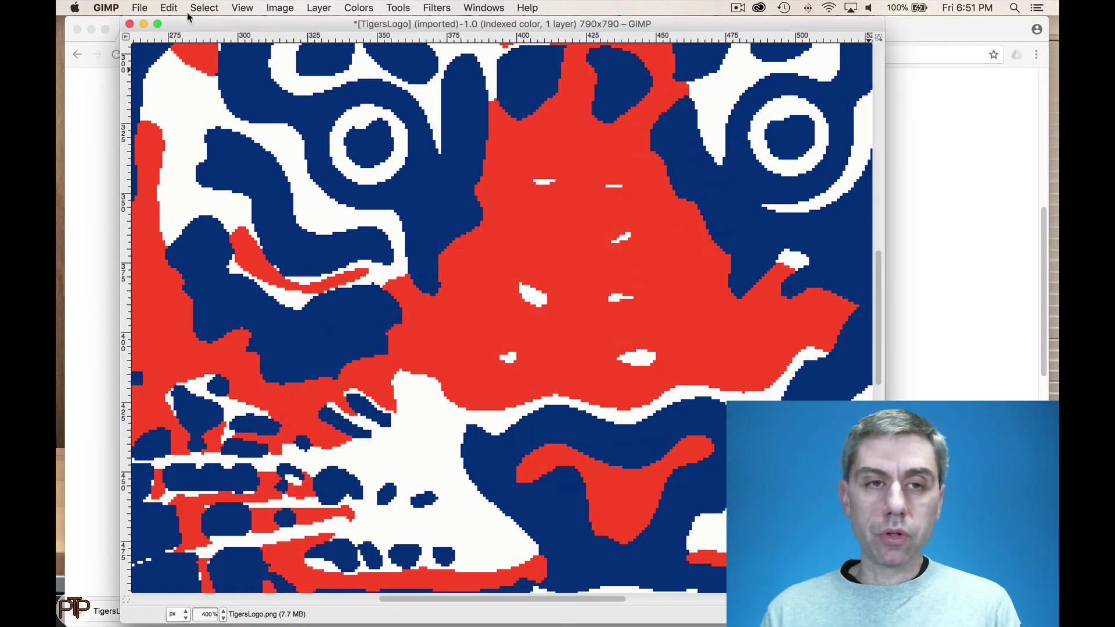
pyautogui.click(145, 24)
pyautogui.moveTo(70, 285)
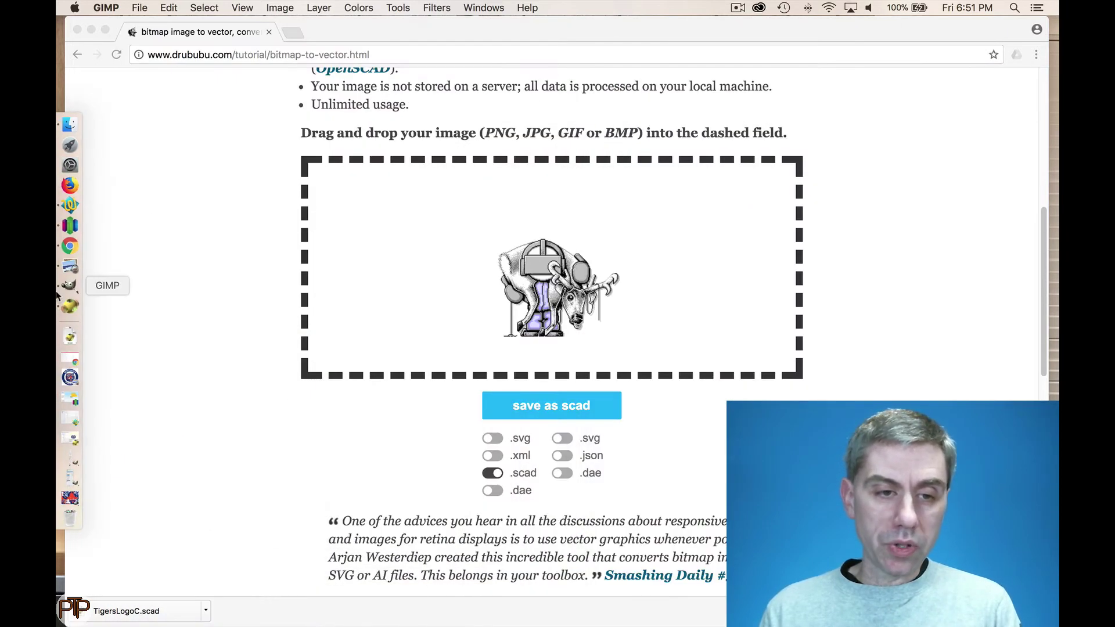
# Step: Restore TigersLogo3C.png, zoom in three times to inspect its pixels, then close it
pyautogui.click(70, 379)
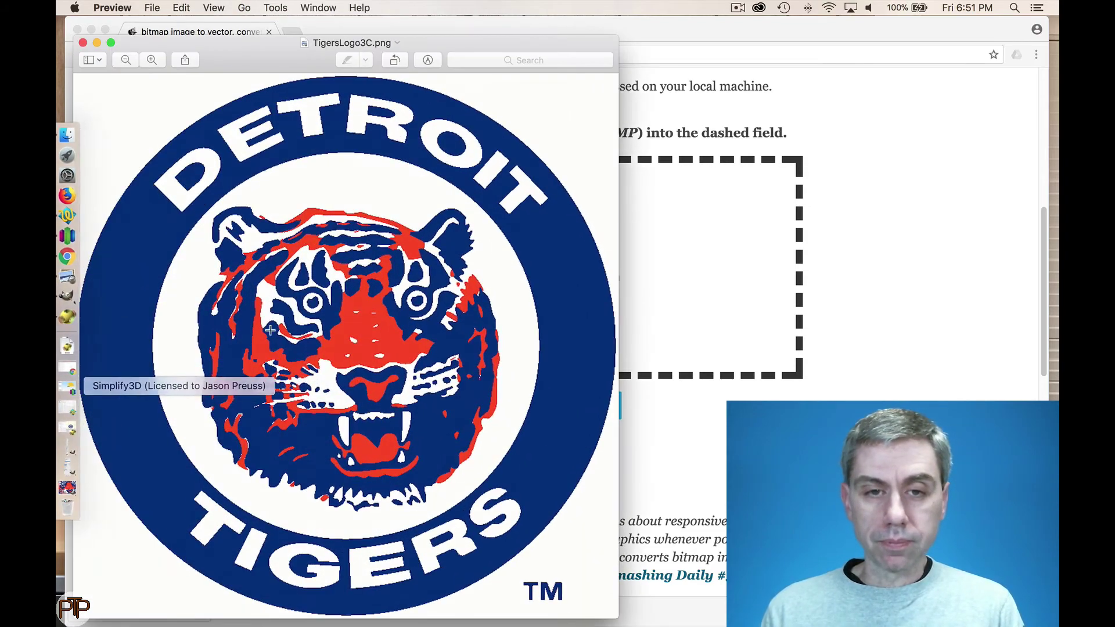
pyautogui.click(152, 59)
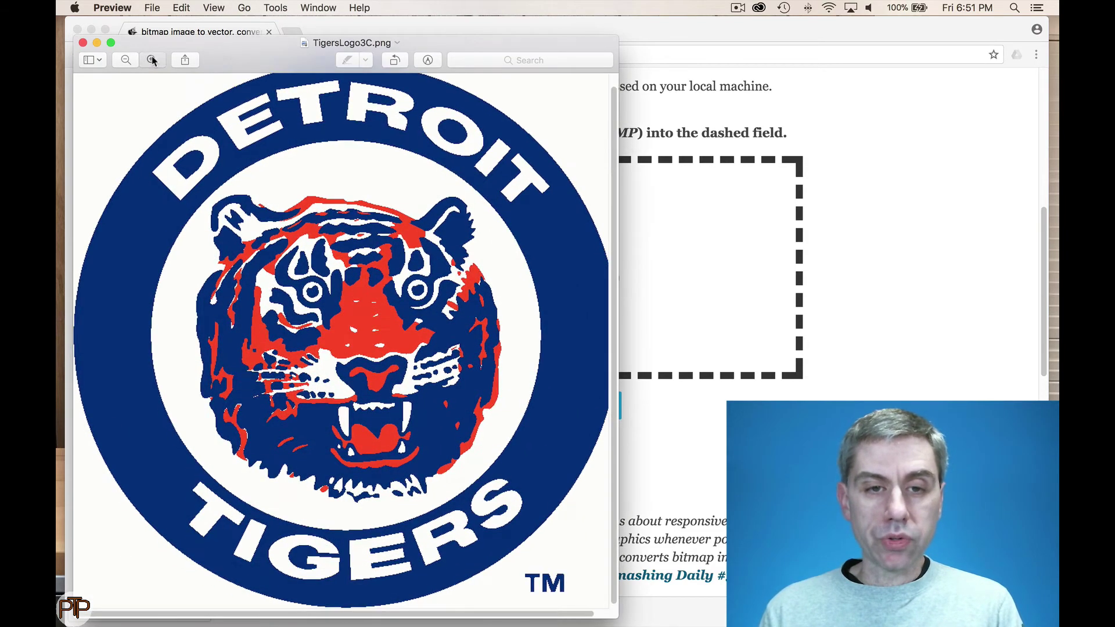
pyautogui.click(152, 59)
pyautogui.click(151, 60)
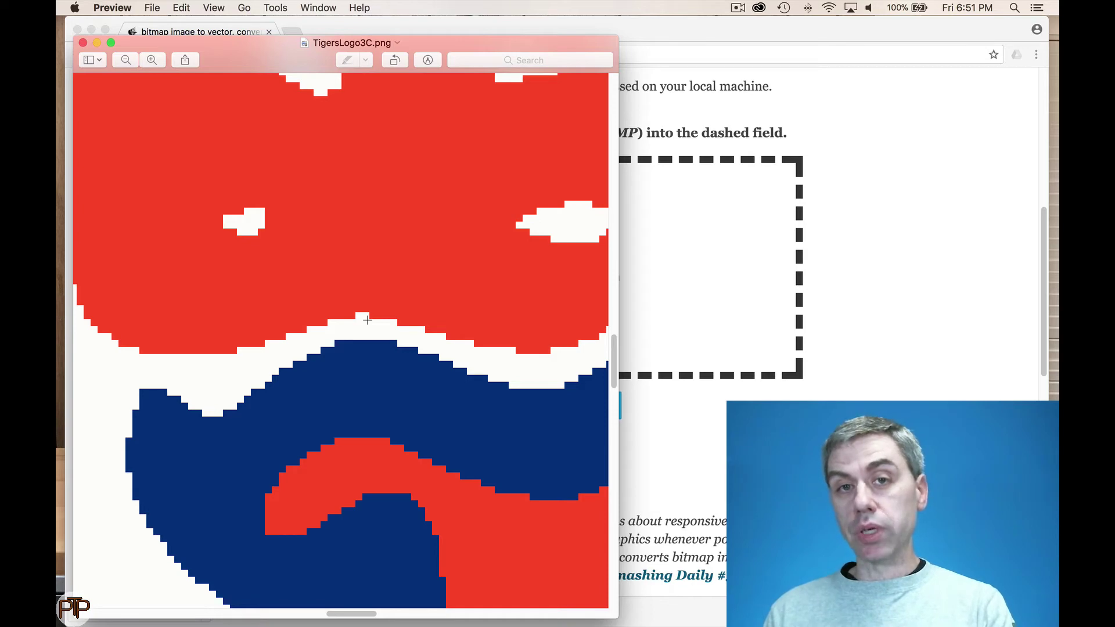
pyautogui.click(84, 43)
pyautogui.moveTo(65, 244)
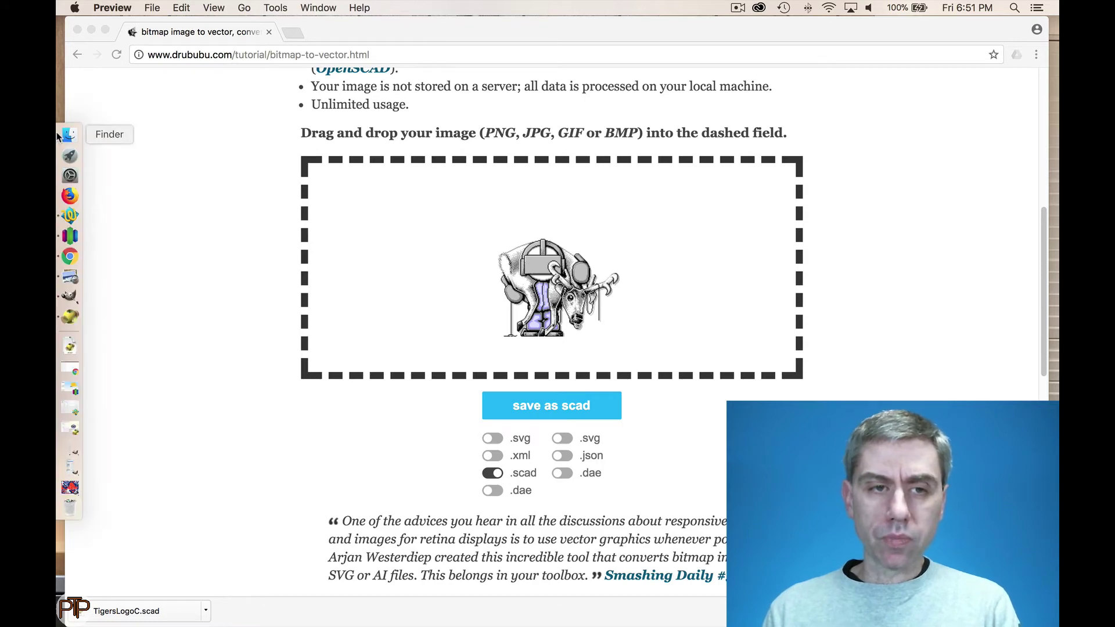
# Step: Load TigersLogo3C.png from Finder into the converter's drop field and hide Finder
pyautogui.click(70, 135)
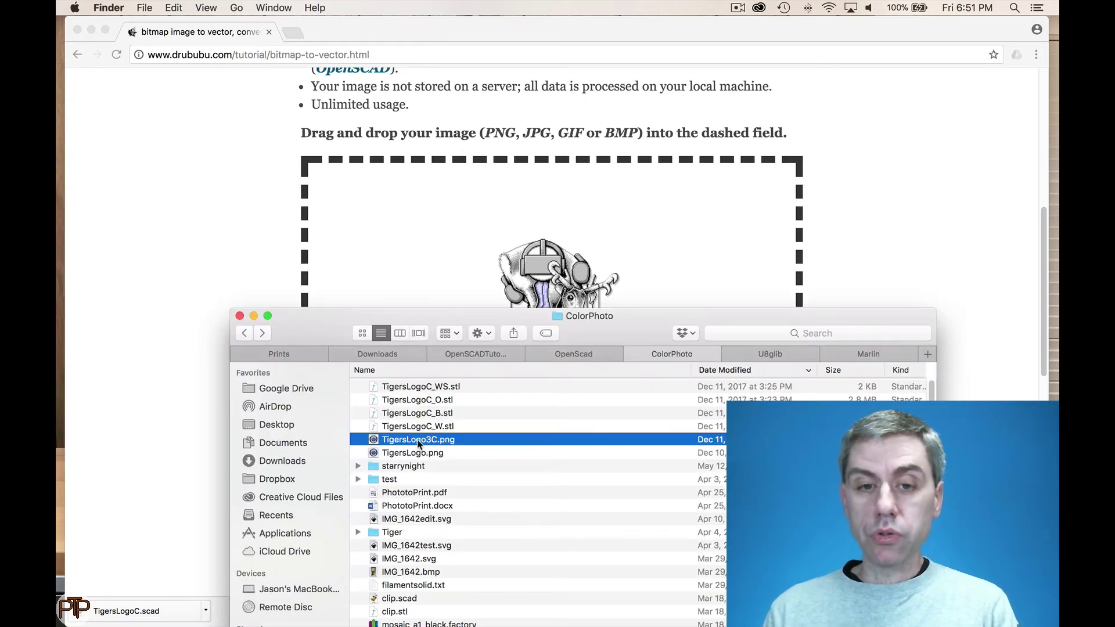
pyautogui.moveTo(416, 445); pyautogui.dragTo(513, 232)
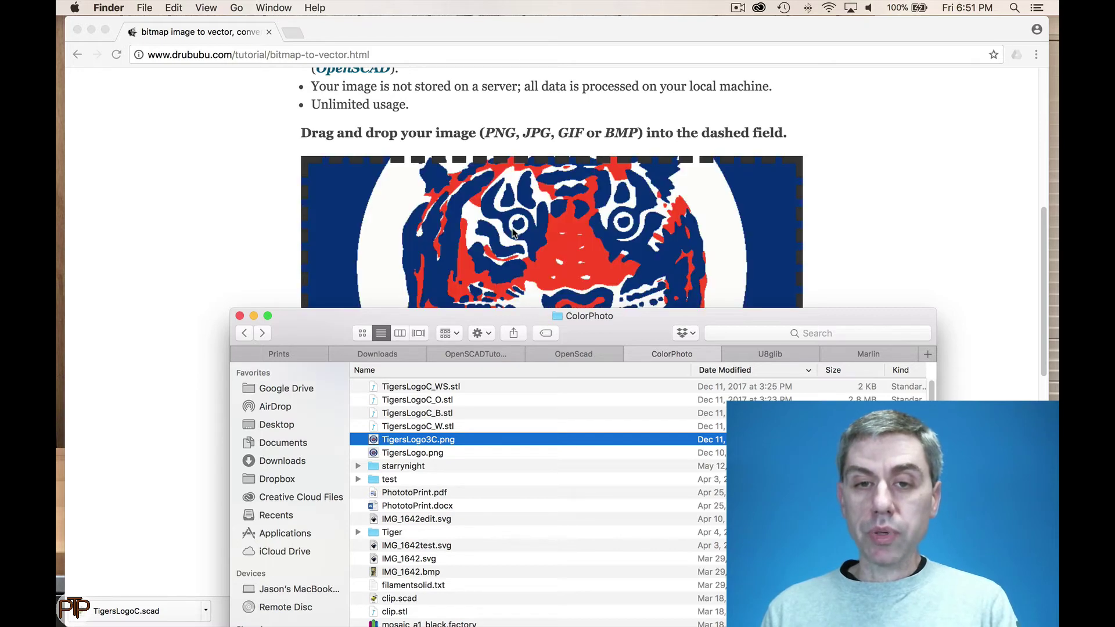
pyautogui.click(253, 315)
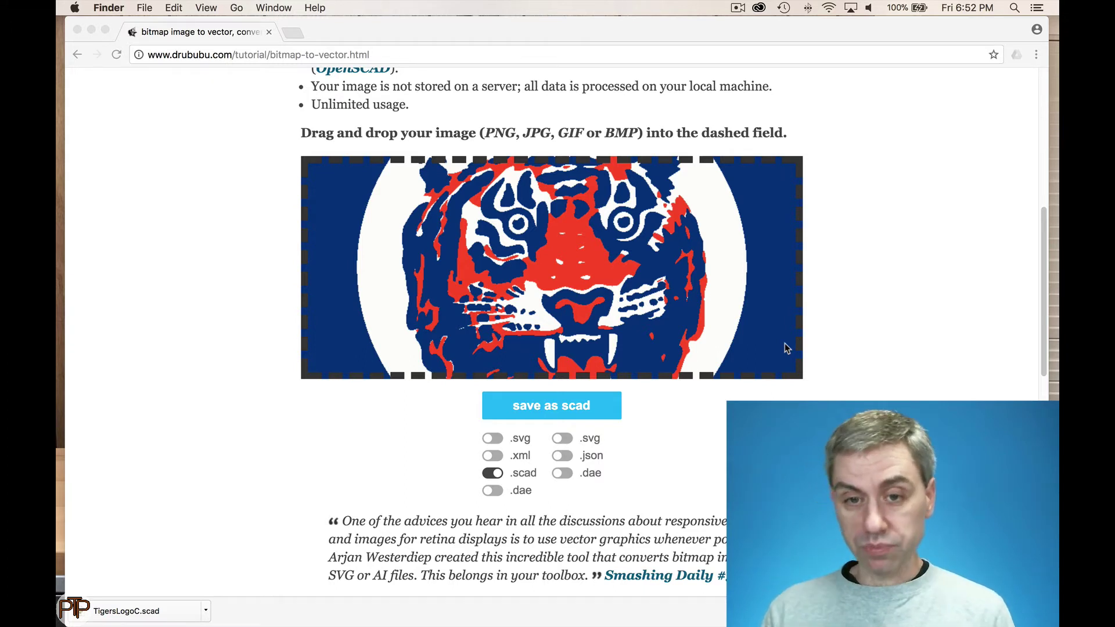
# Step: Export the converted logo as a .scad file, downloaded as TigersLogoC (1).scad
pyautogui.click(562, 409)
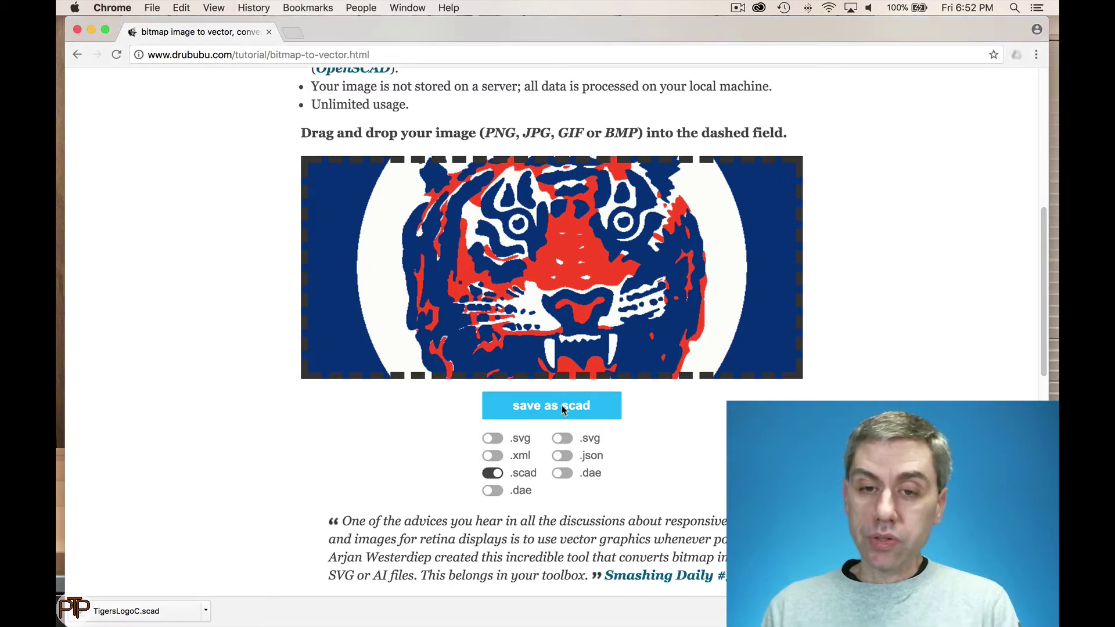
pyautogui.click(561, 411)
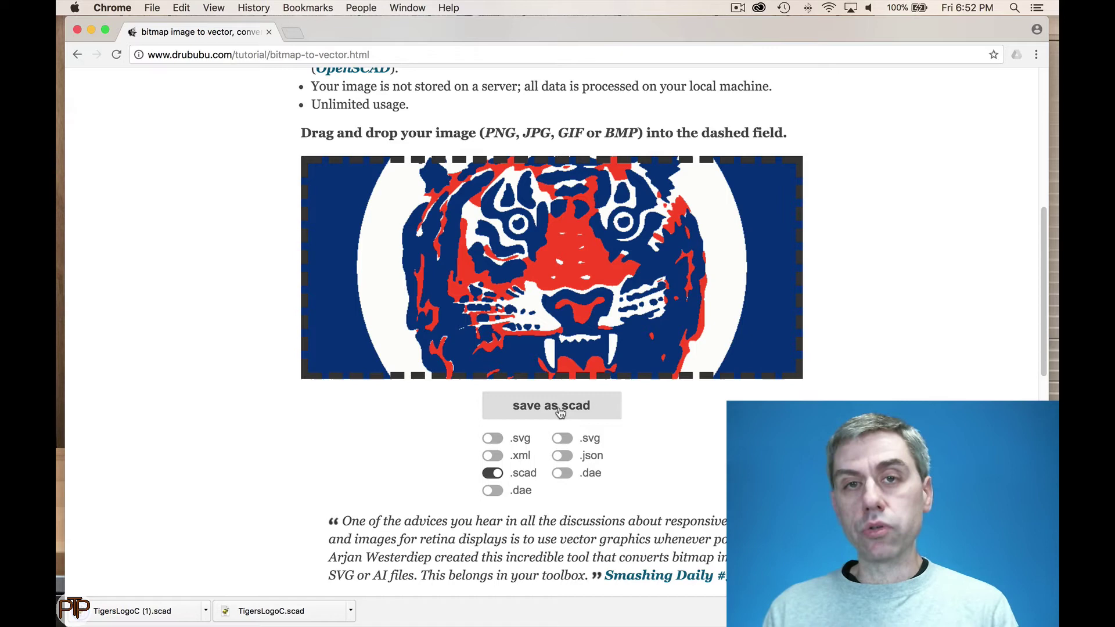
pyautogui.moveTo(57, 312)
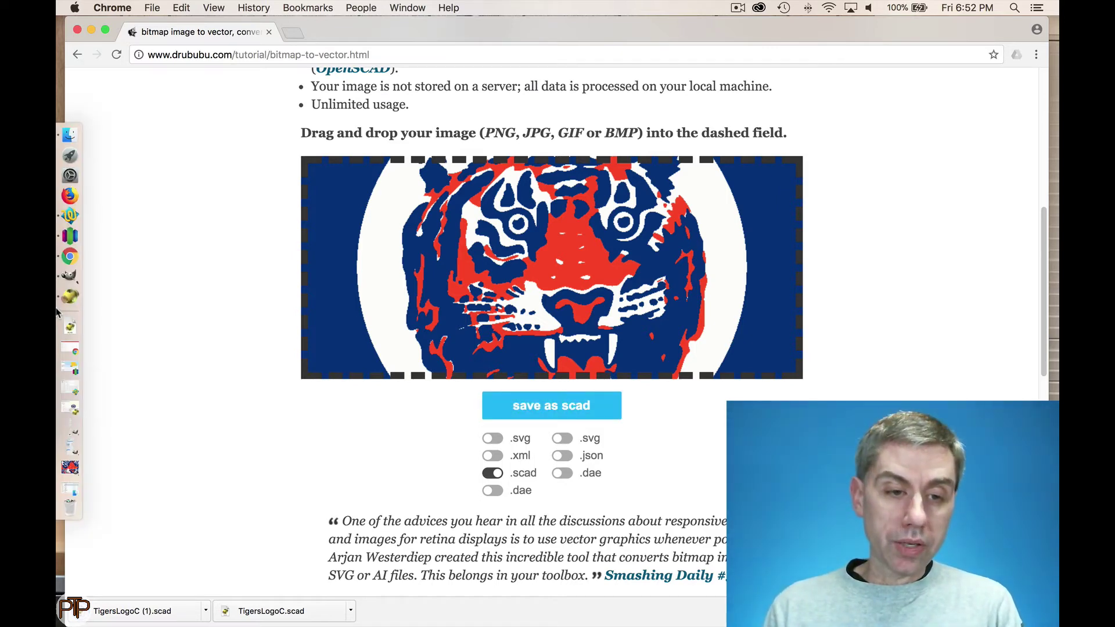
# Step: Bring up TigersLogoC.scad in OpenSCAD and tilt and zoom the 3-D view of the logo
pyautogui.click(70, 407)
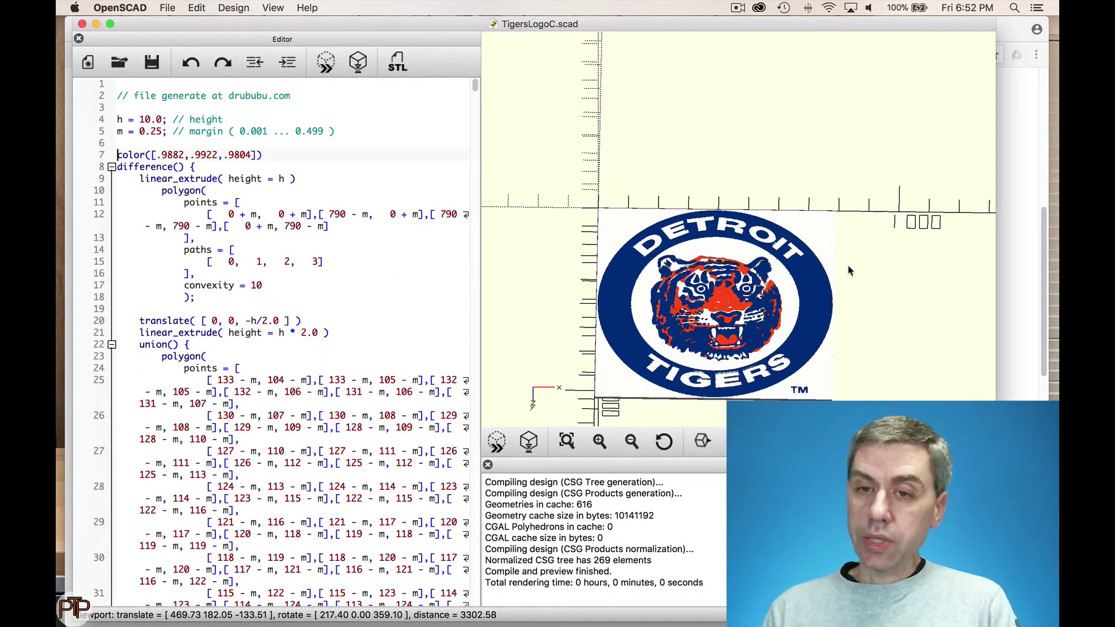
pyautogui.moveTo(862, 269)
pyautogui.mouseDown()
pyautogui.moveTo(861, 286)
pyautogui.moveTo(854, 265)
pyautogui.moveTo(847, 278)
pyautogui.moveTo(864, 278)
pyautogui.mouseUp()
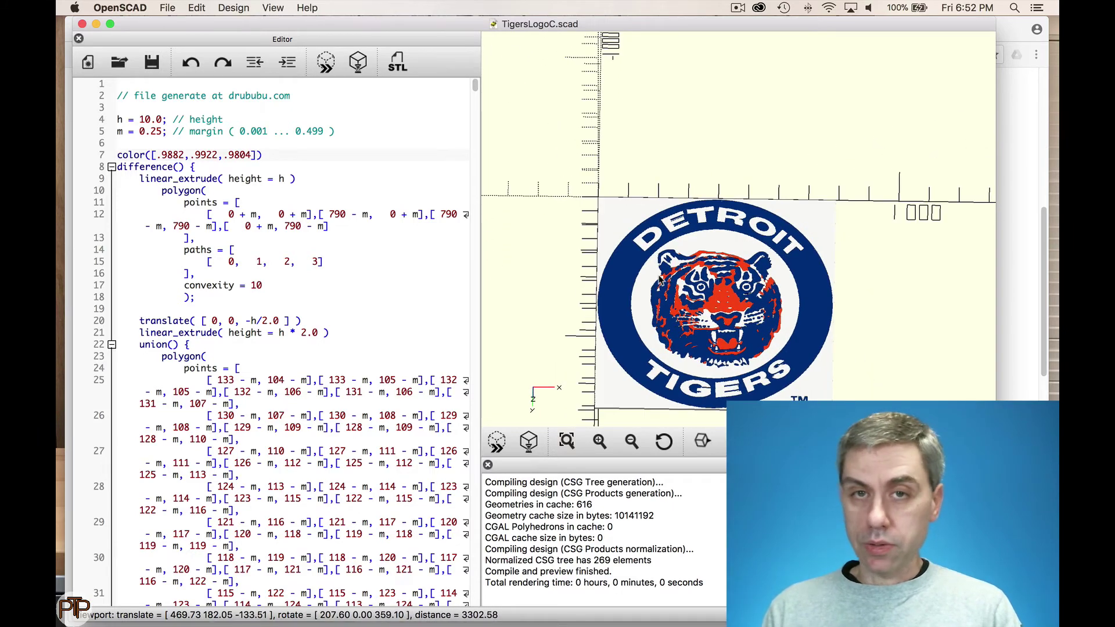
pyautogui.scroll(10, 660, 279)
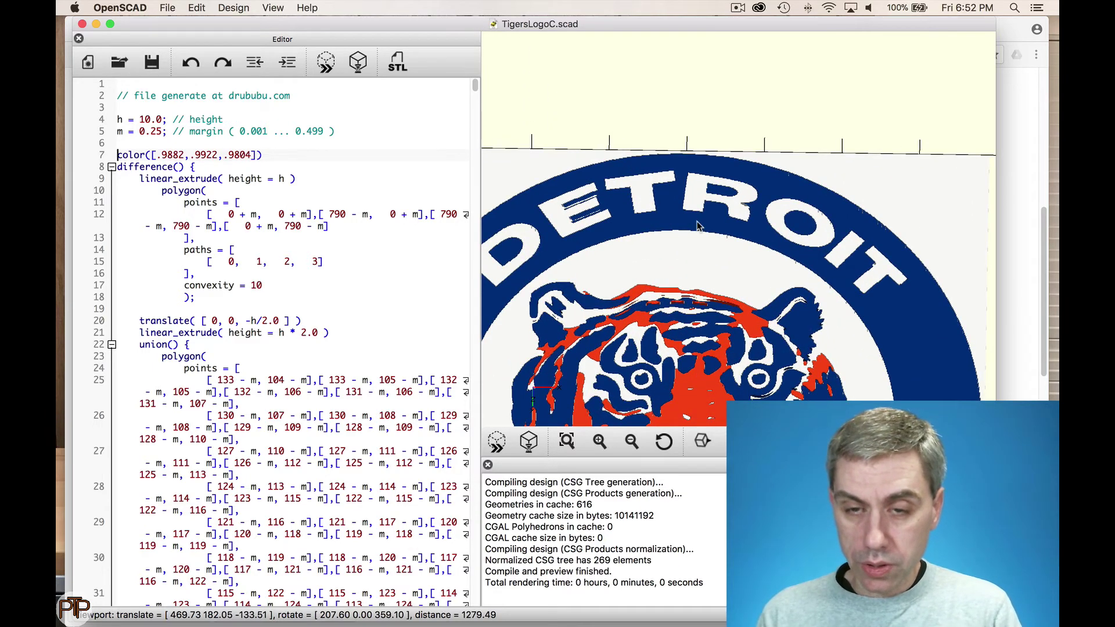
pyautogui.scroll(-7, 700, 227)
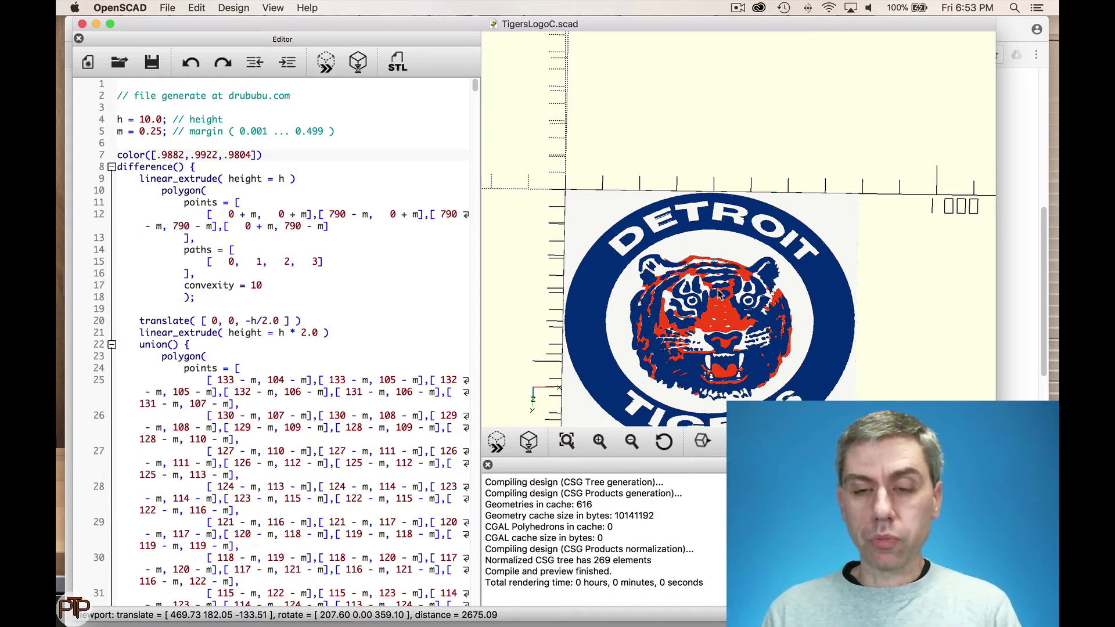
pyautogui.scroll(-2, 719, 294)
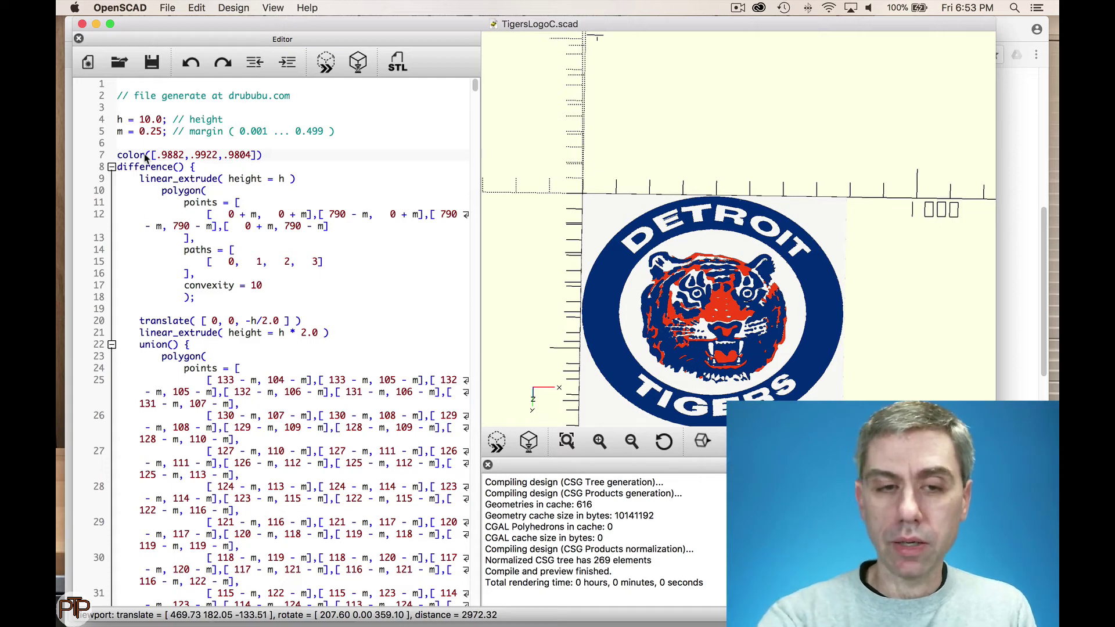
# Step: Prefix line 7's color statement with *, preview without the white plate, then remove the asterisk
pyautogui.write('*')
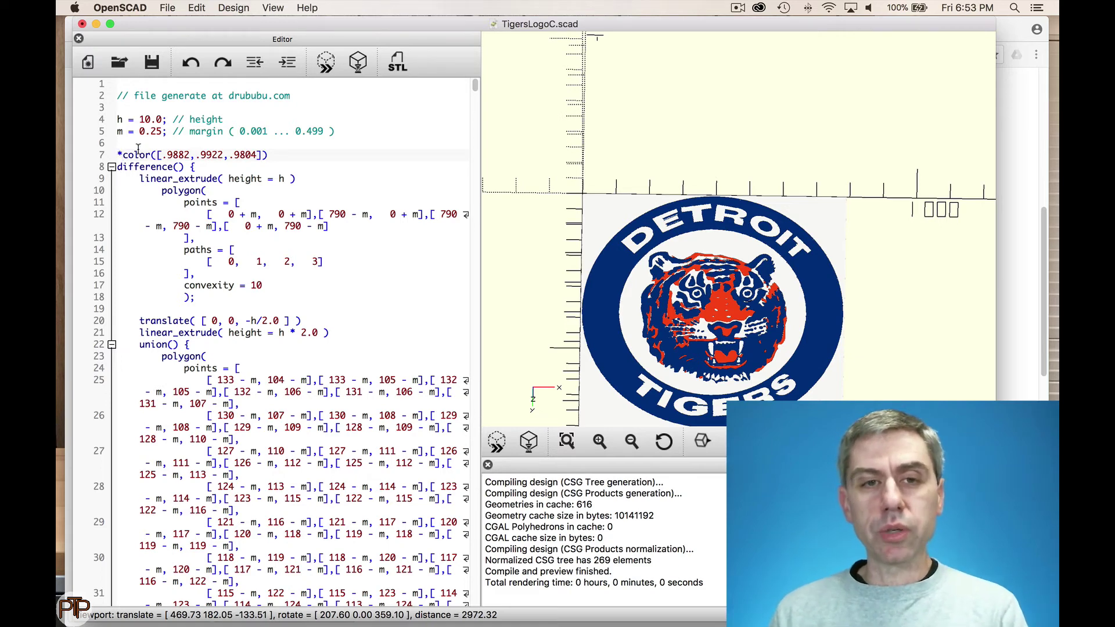
pyautogui.click(326, 63)
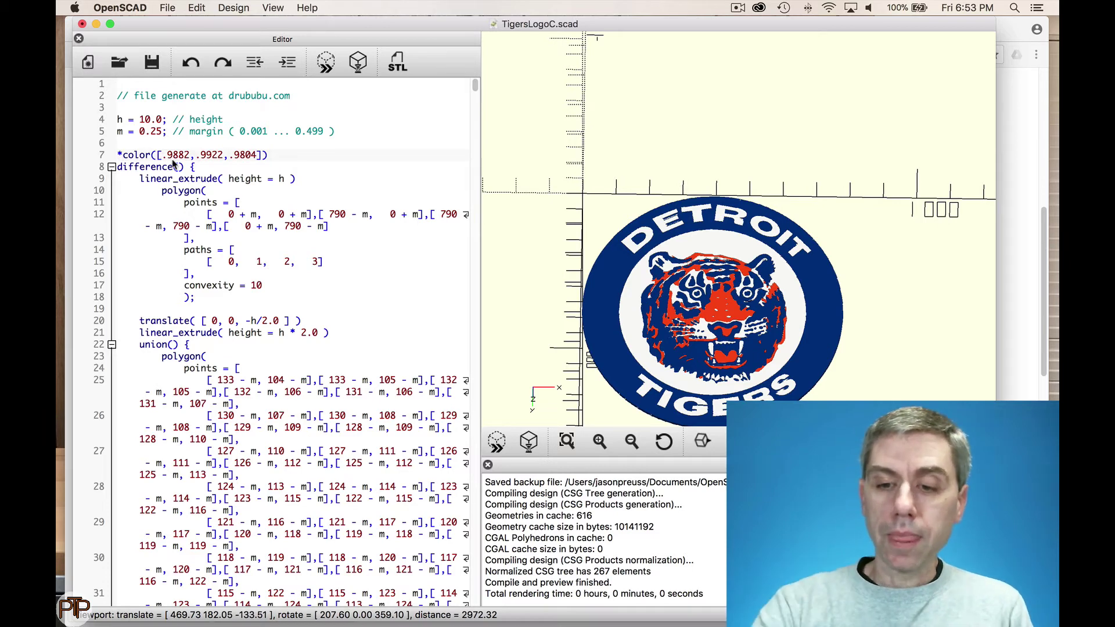
pyautogui.press('BackSpace')
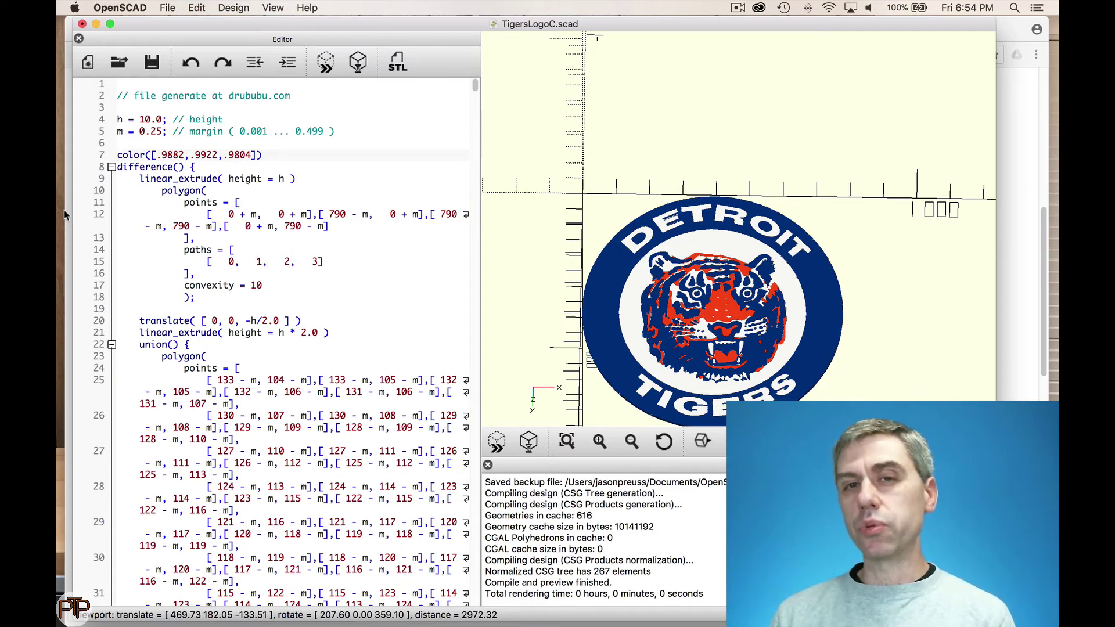
pyautogui.moveTo(59, 232)
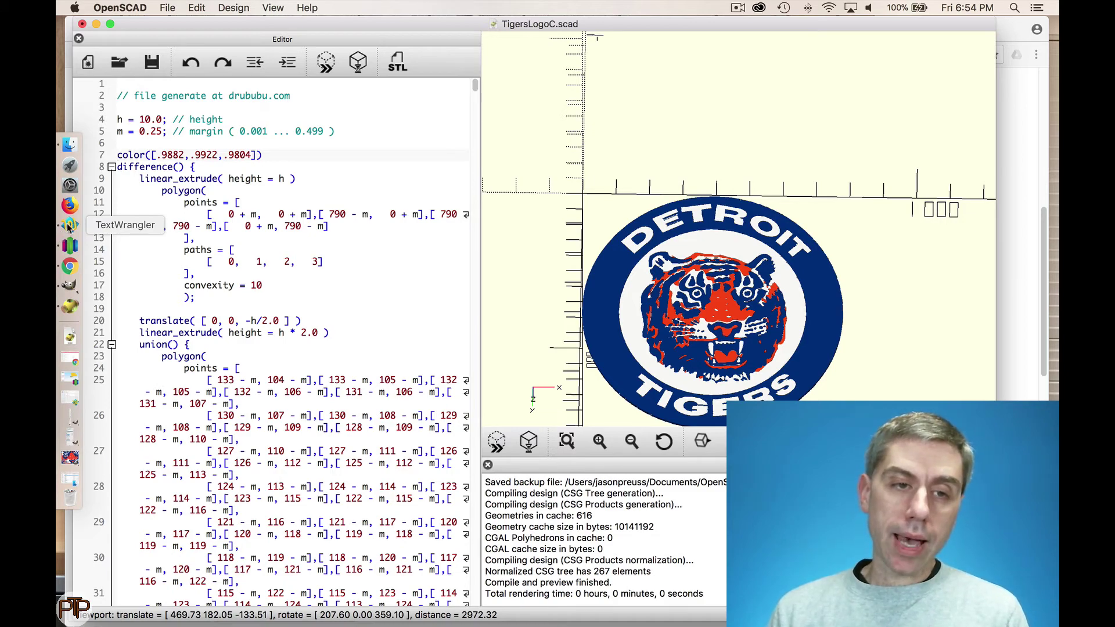
# Step: Open TextWrangler's Find/Replace window and copy line 7's color([.9882,.9922,.9804]) statement
pyautogui.click(69, 226)
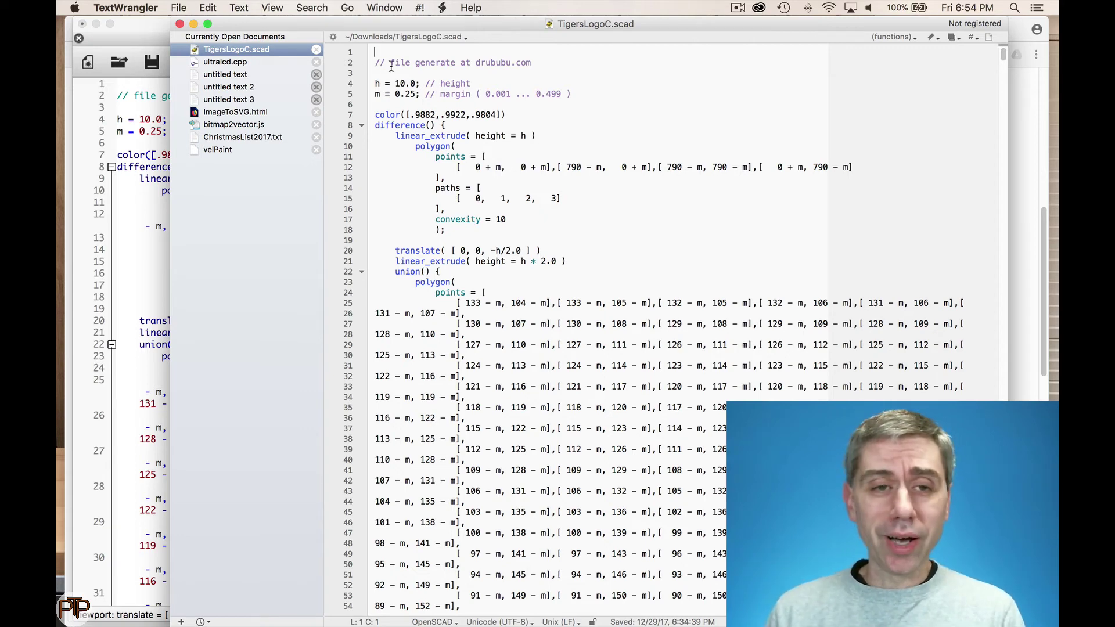
pyautogui.click(208, 8)
pyautogui.moveTo(318, 8)
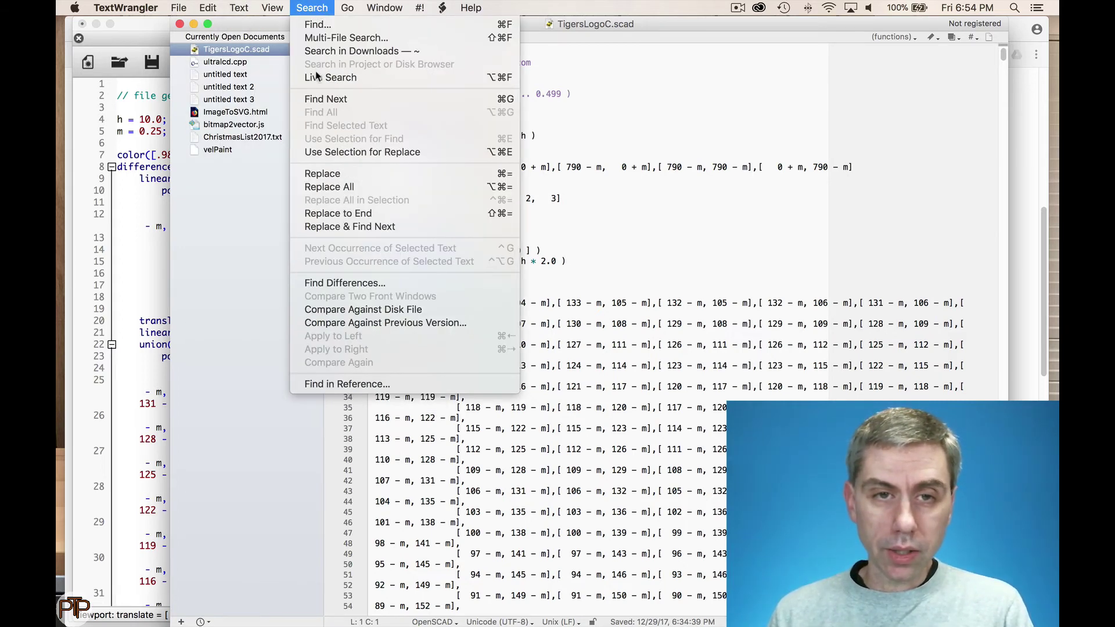
pyautogui.click(322, 25)
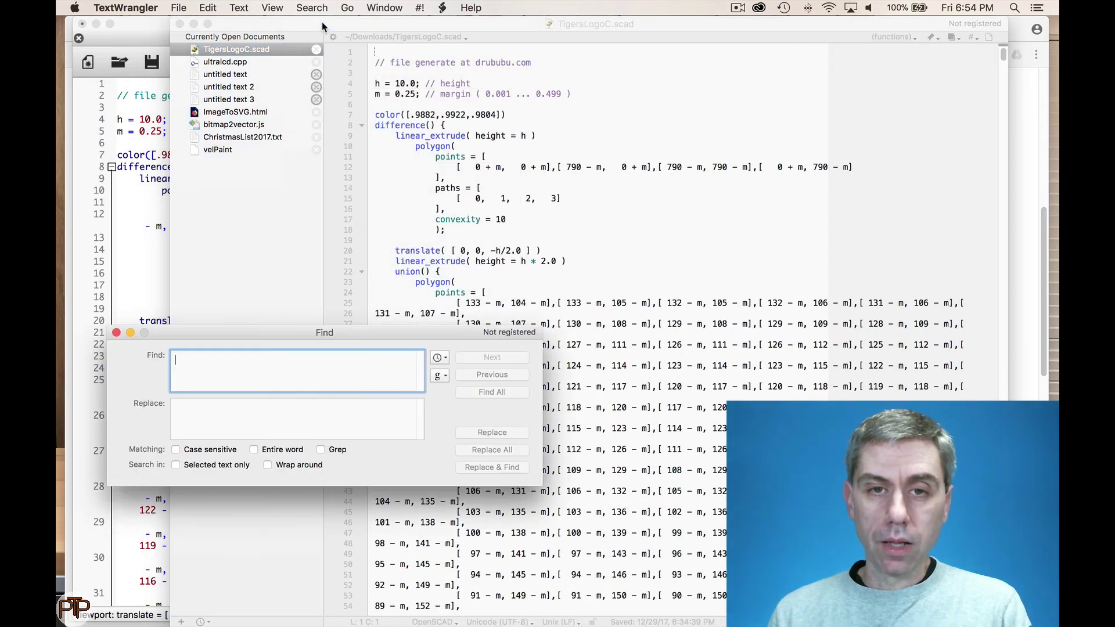
pyautogui.click(143, 193)
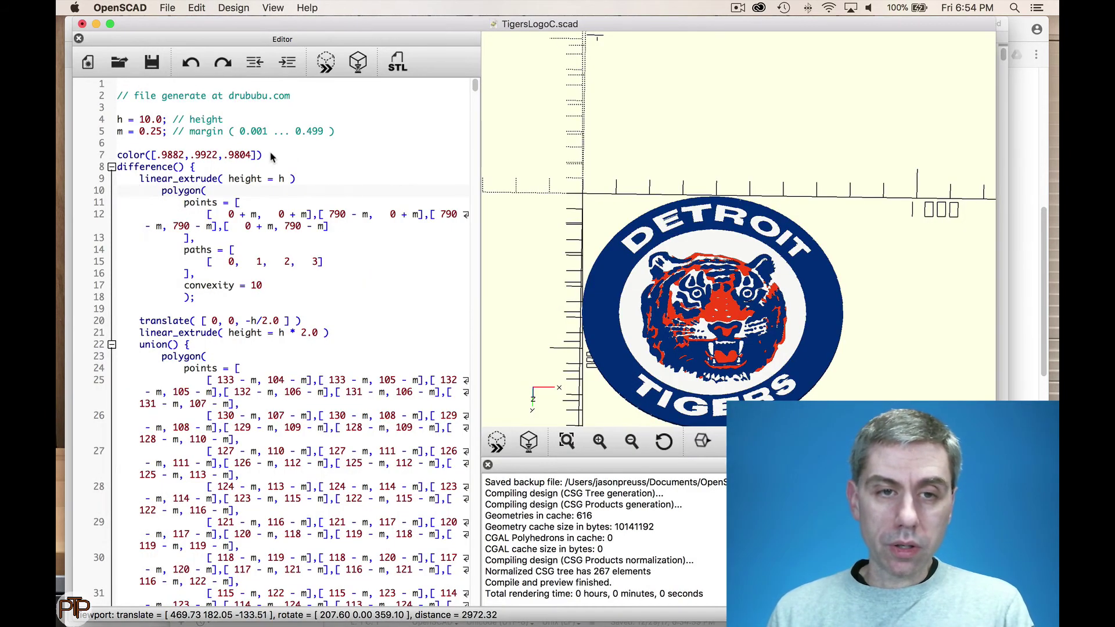
pyautogui.moveTo(263, 155); pyautogui.dragTo(116, 156)
pyautogui.rightClick(116, 153)
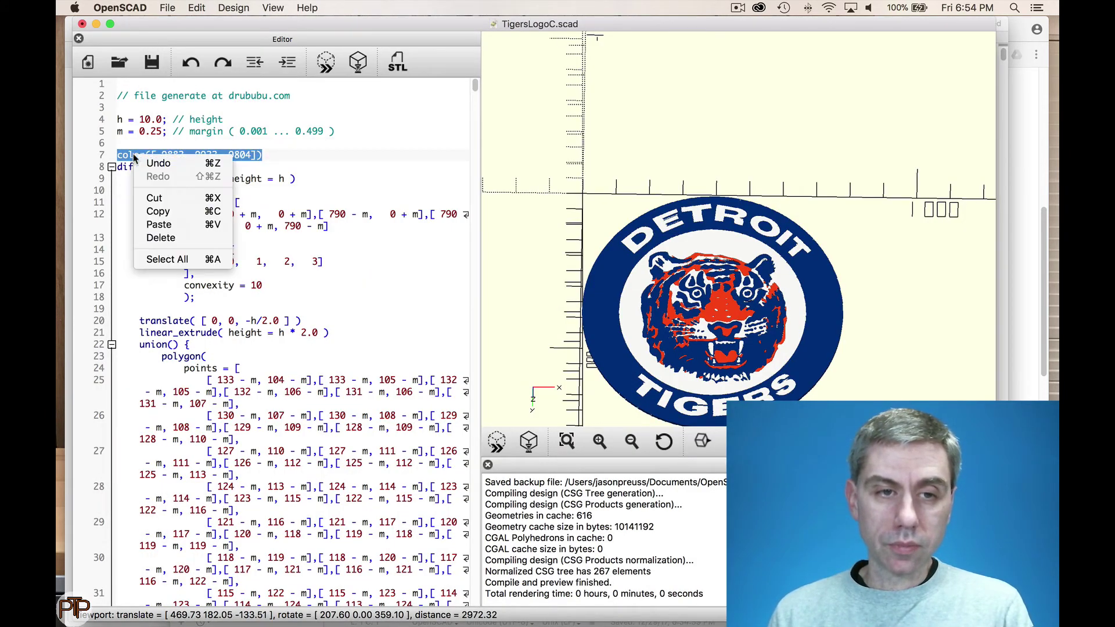
pyautogui.click(146, 212)
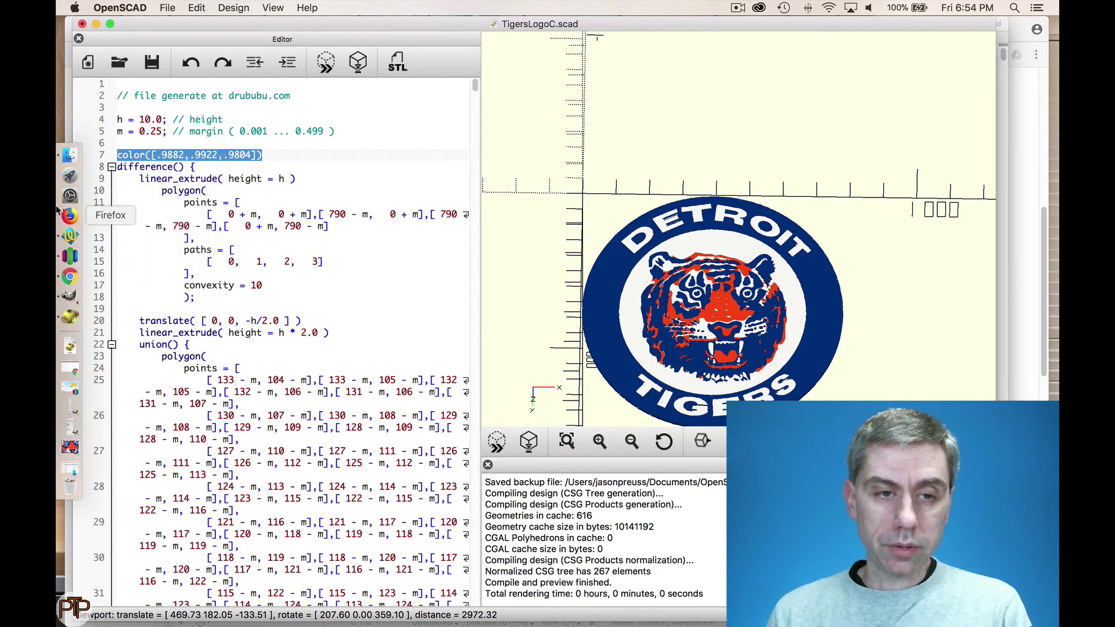
# Step: Replace all color([.9882,.9922,.9804]) statements with *color([.9882,.9922,.9804])
pyautogui.click(69, 236)
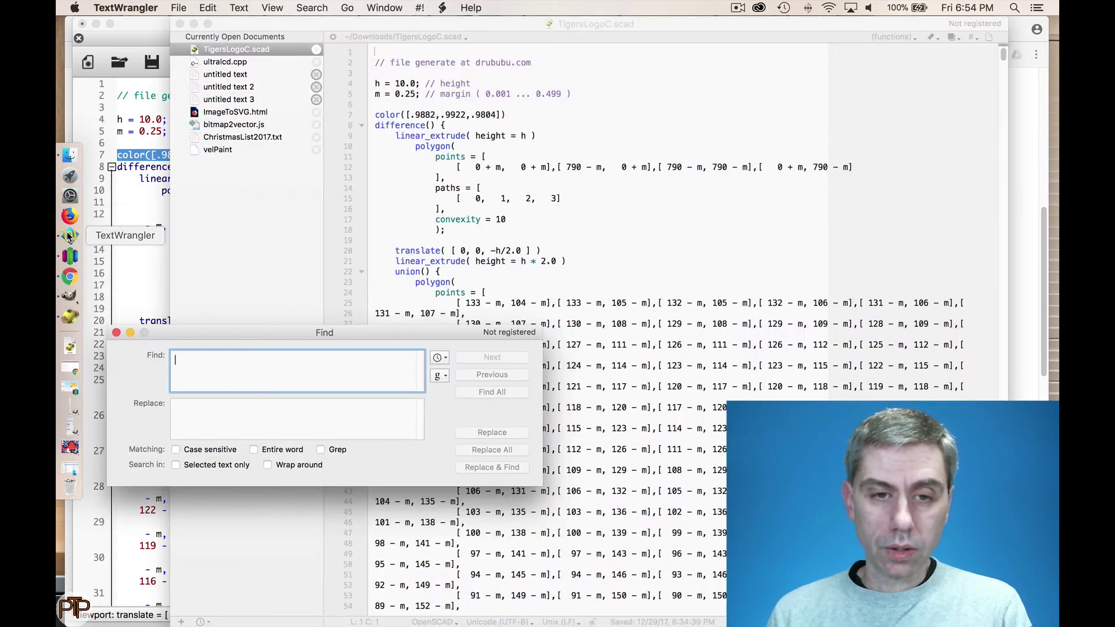
pyautogui.rightClick(289, 358)
pyautogui.click(317, 367)
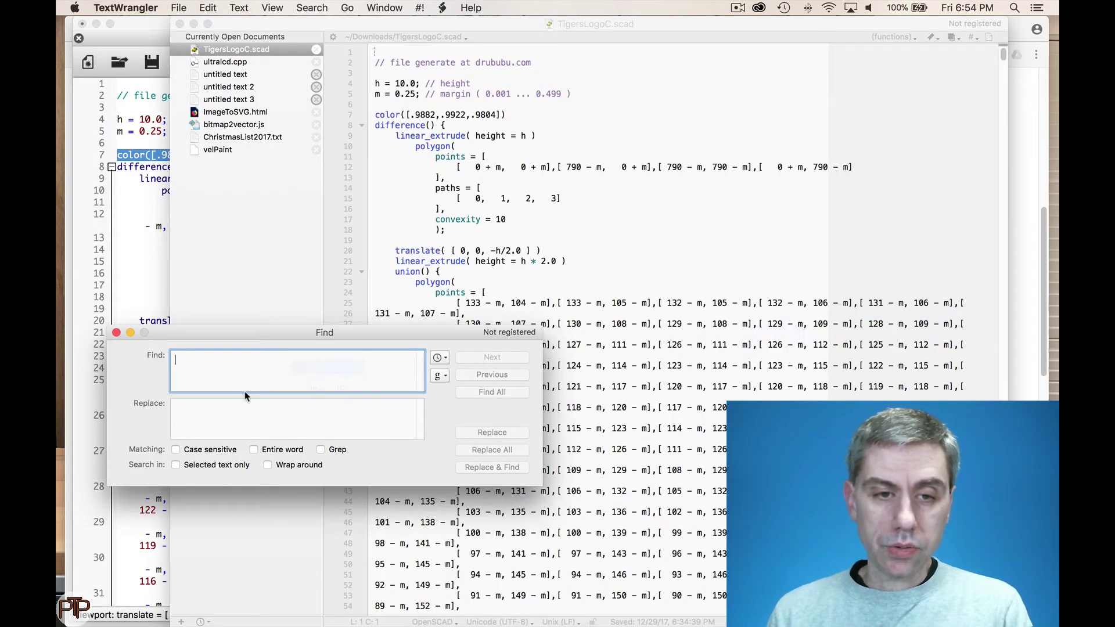
pyautogui.click(216, 412)
pyautogui.rightClick(215, 412)
pyautogui.click(250, 422)
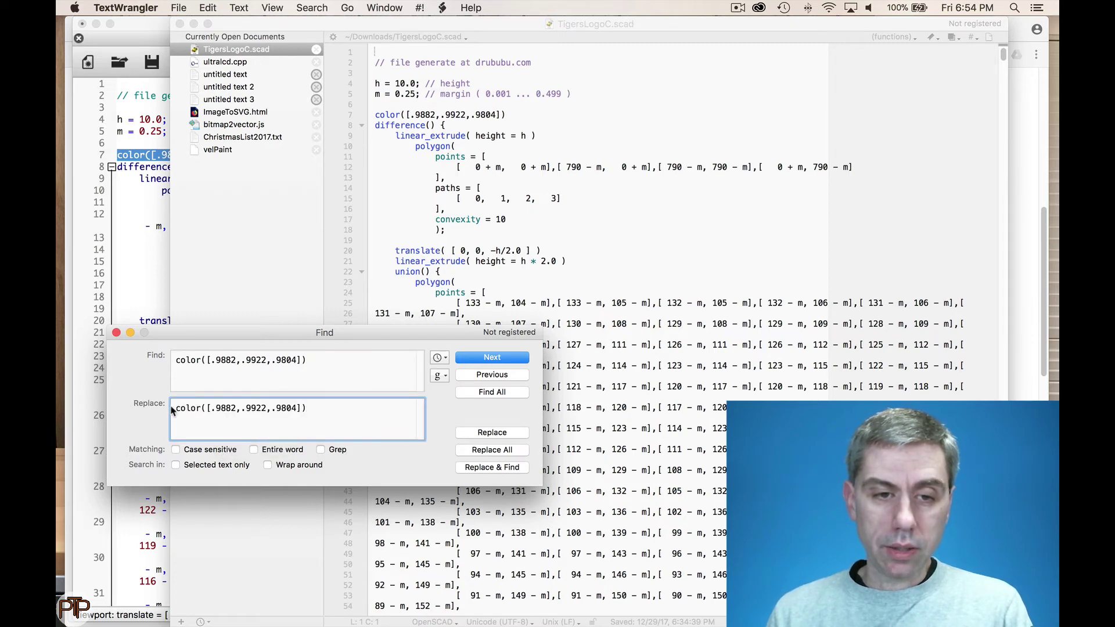
pyautogui.click(174, 409)
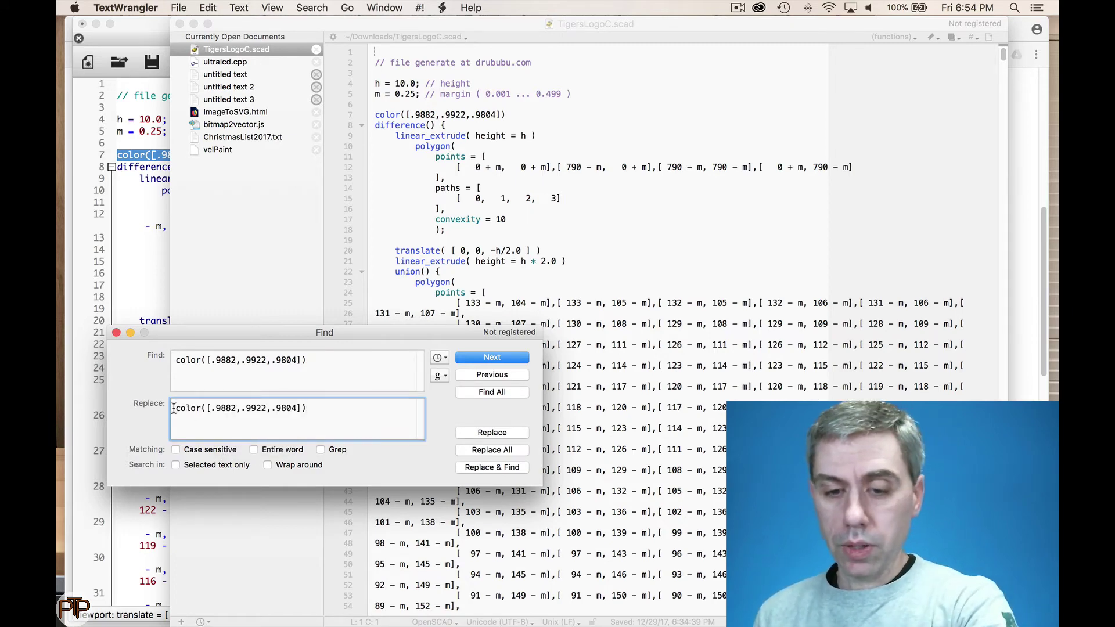
pyautogui.write('*')
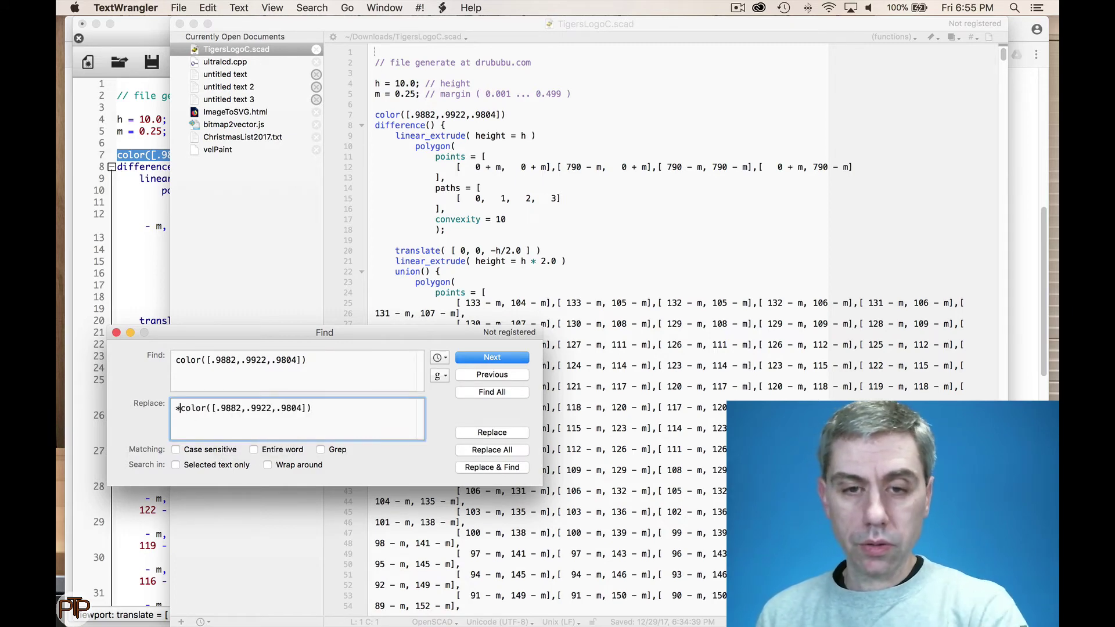
pyautogui.click(496, 451)
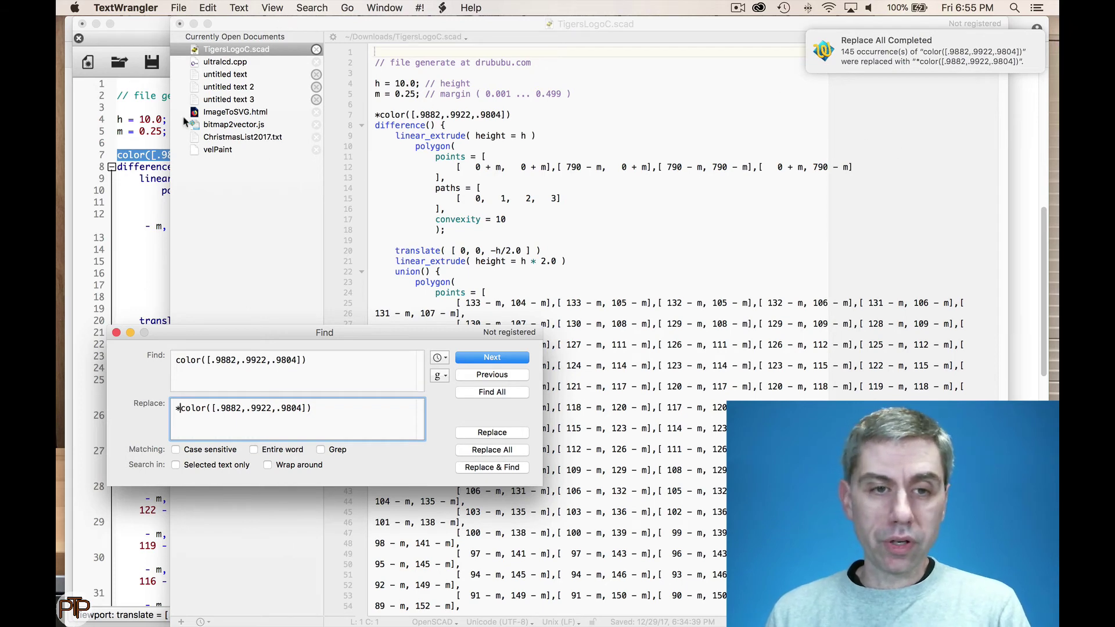
# Step: Close the Find/Replace window and save TigersLogoC.scad
pyautogui.click(116, 333)
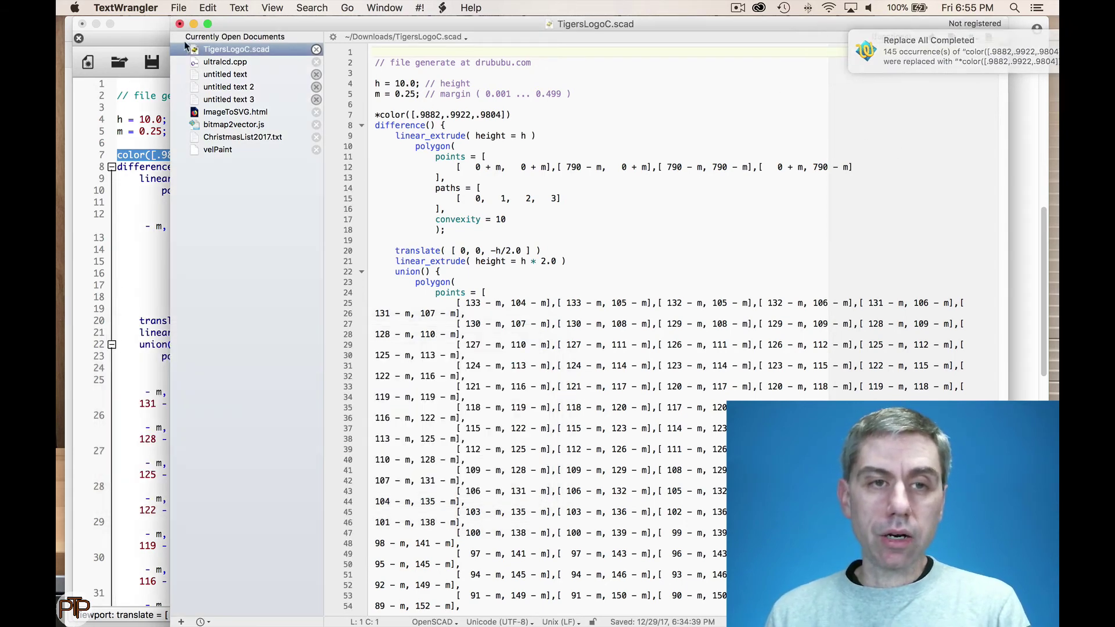
pyautogui.click(178, 8)
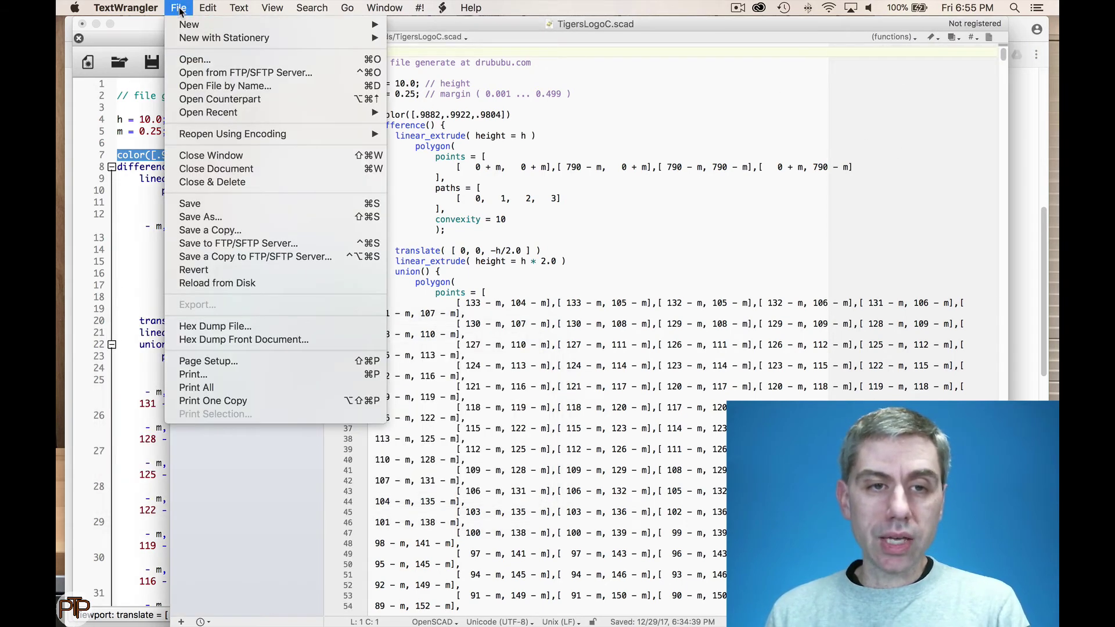
pyautogui.click(194, 204)
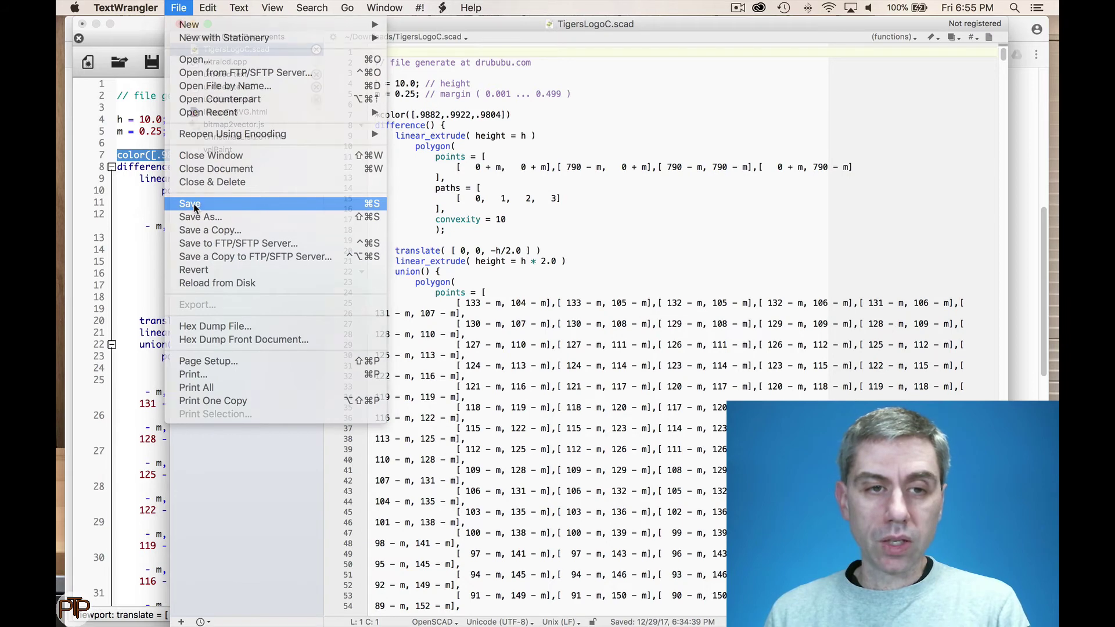
# Step: Reload TigersLogoC.scad in OpenSCAD and re-render, leaving only the red and blue parts
pyautogui.click(138, 206)
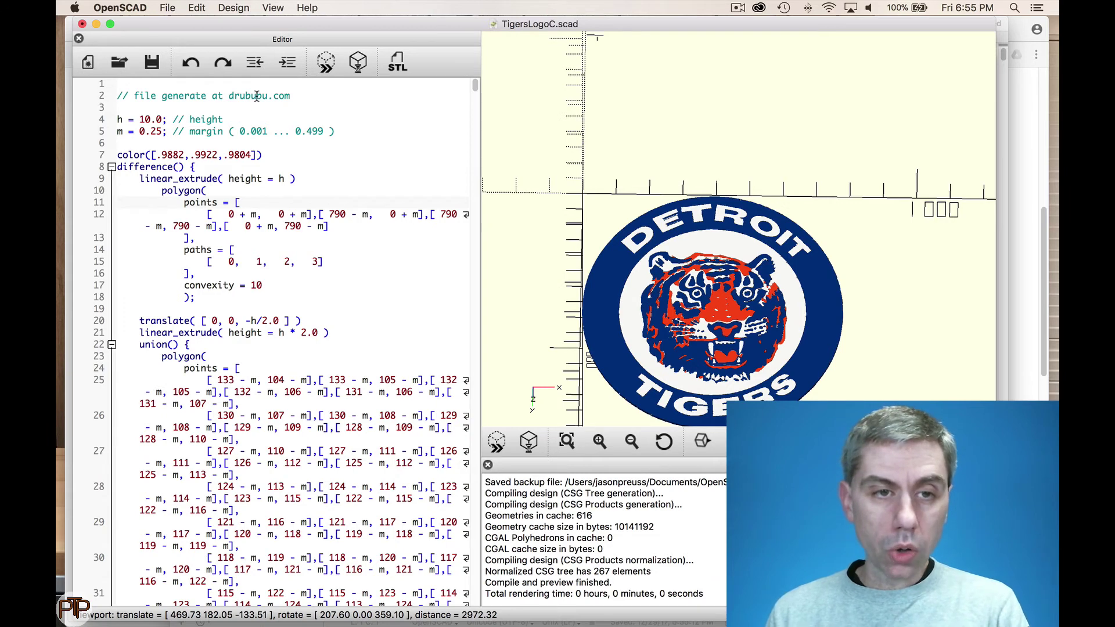
pyautogui.click(169, 9)
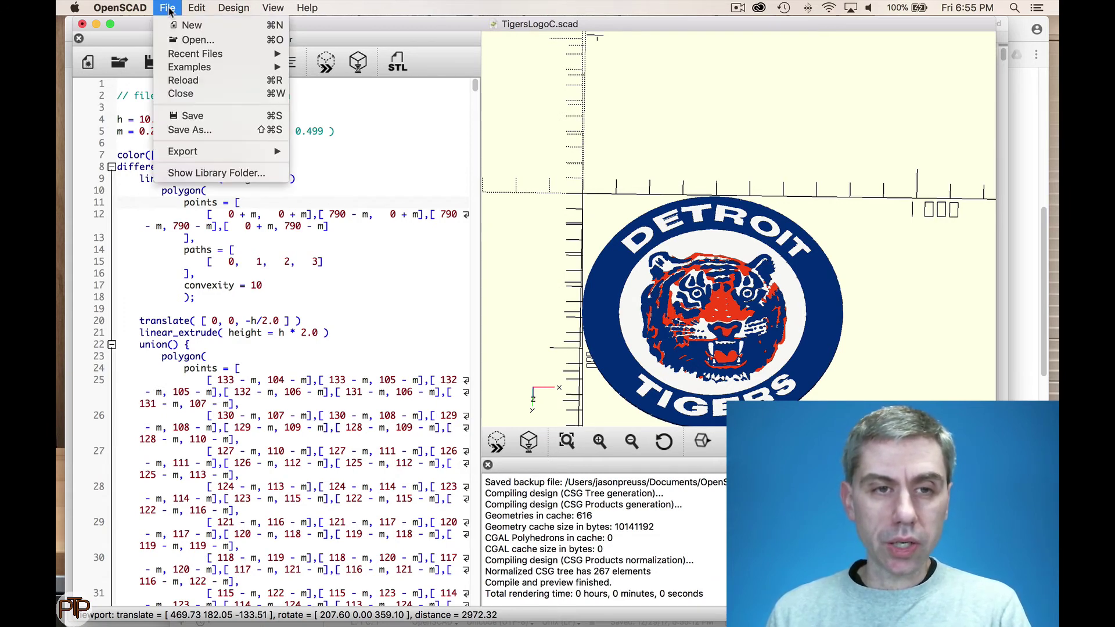
pyautogui.click(183, 85)
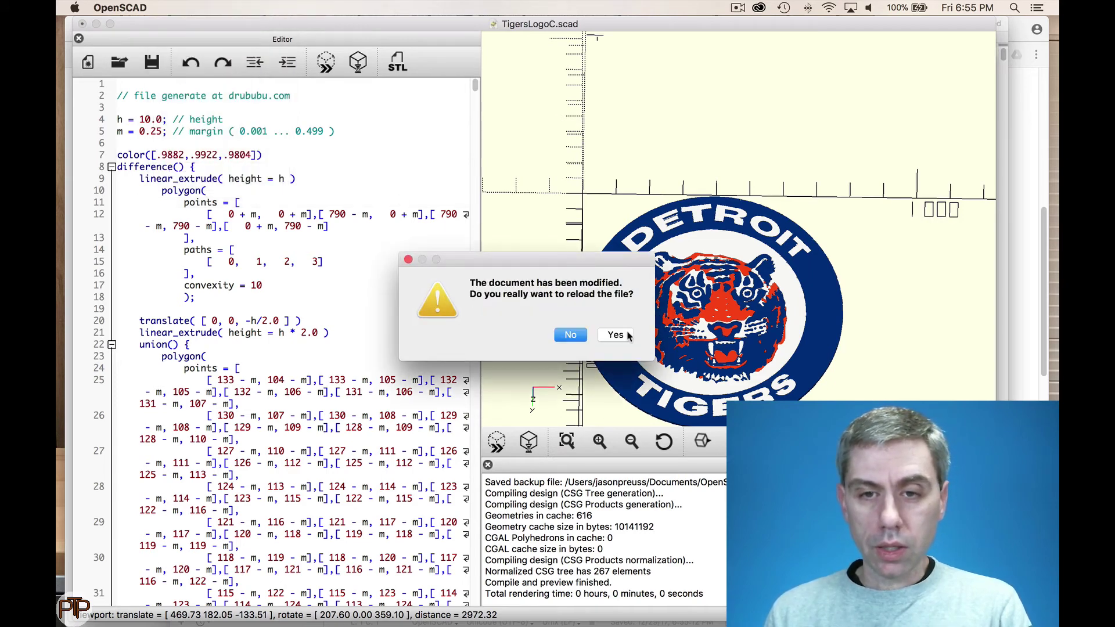
pyautogui.click(616, 335)
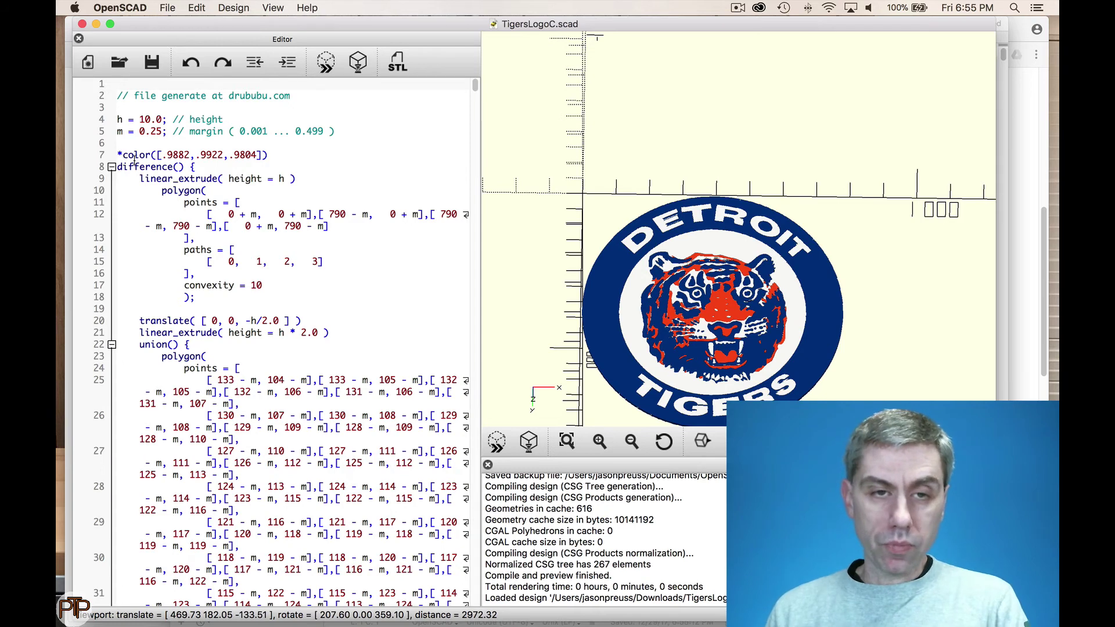
pyautogui.click(327, 65)
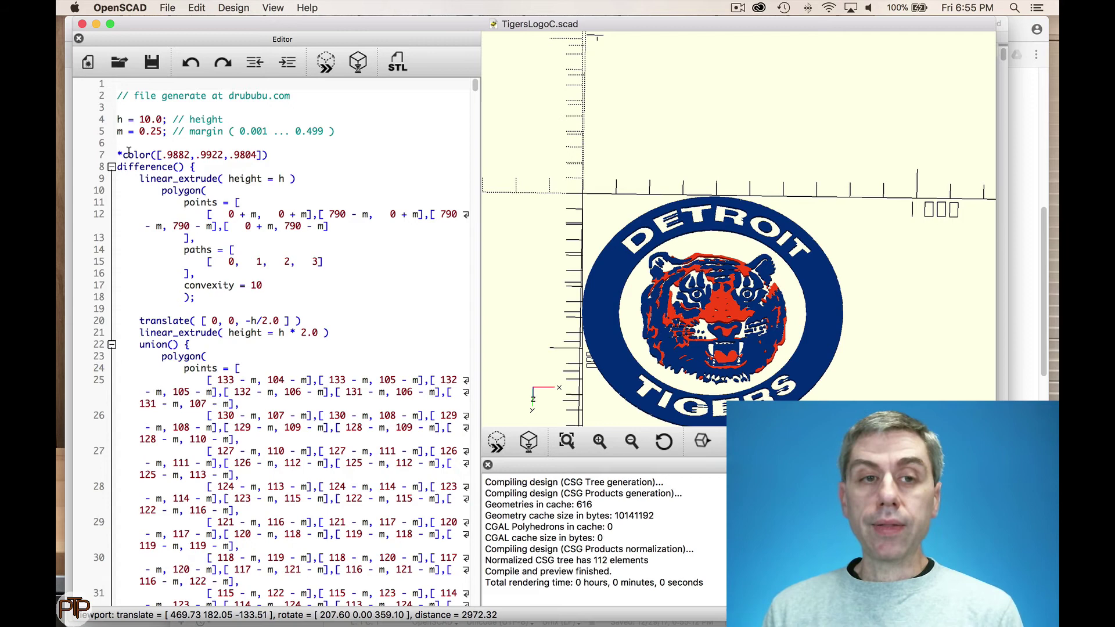
# Step: Replace the 10 in 'h = 10.0;' with 3 so the logo height is 3.0
pyautogui.click(144, 119)
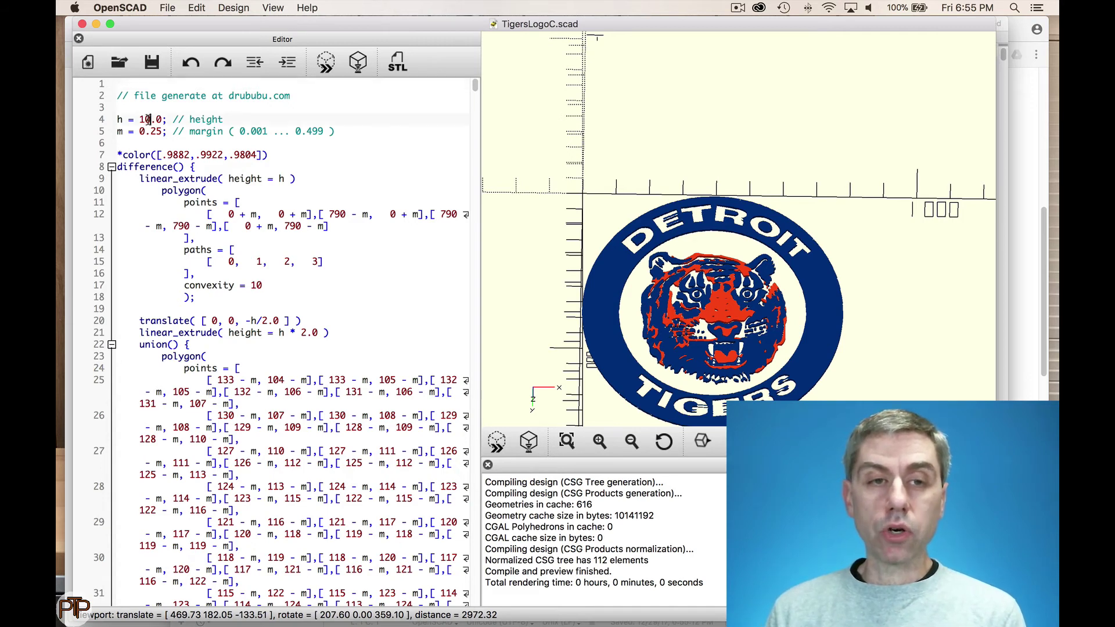
pyautogui.moveTo(143, 120); pyautogui.dragTo(140, 120)
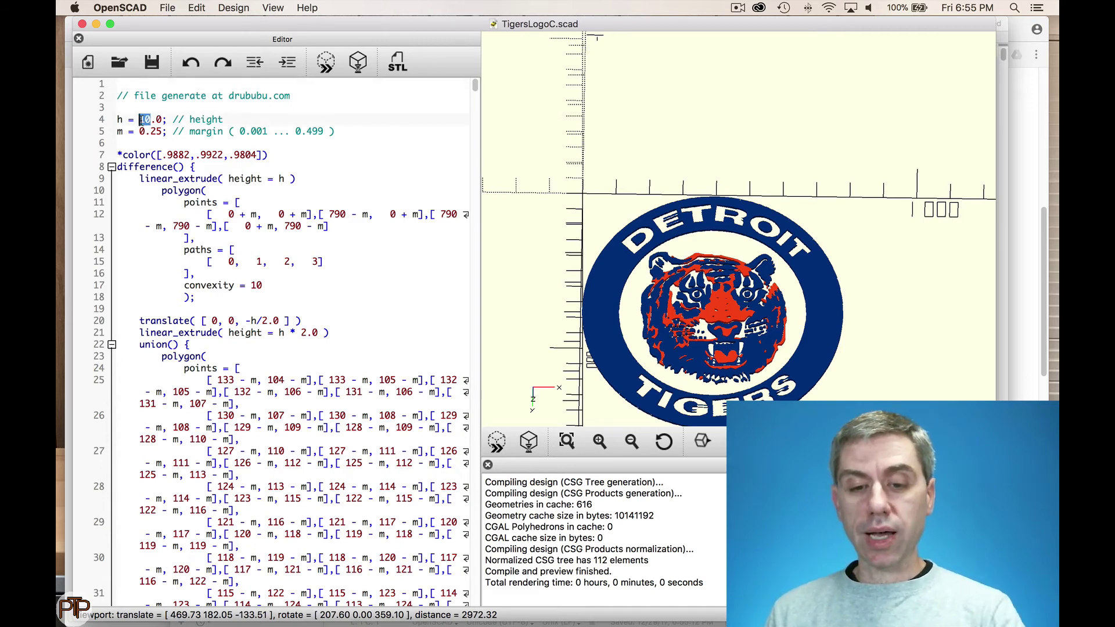
pyautogui.write('3')
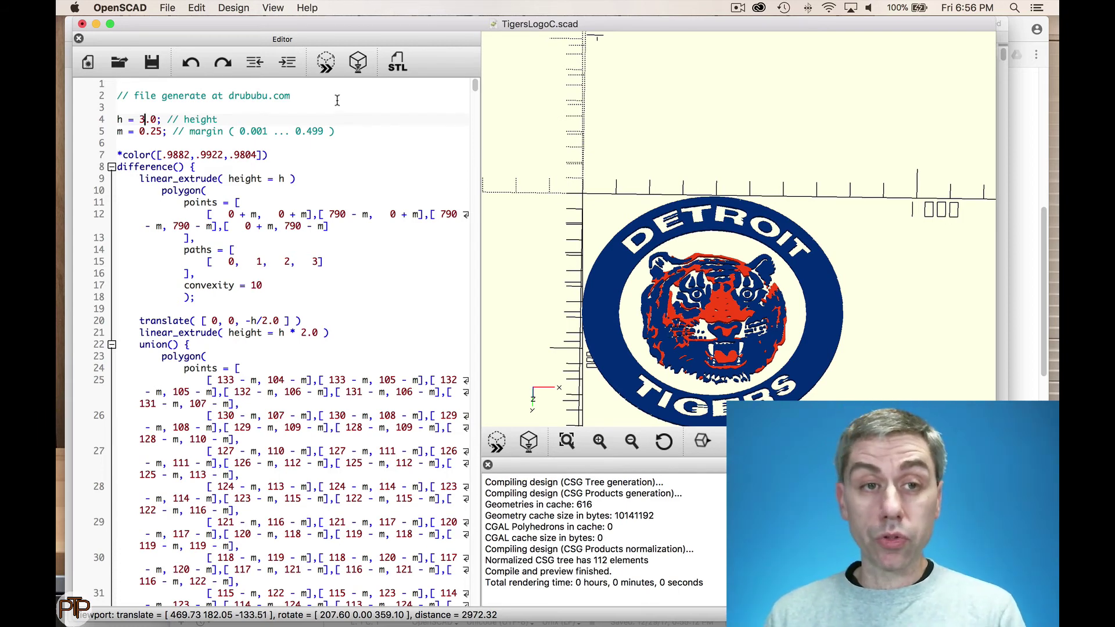
pyautogui.moveTo(58, 134)
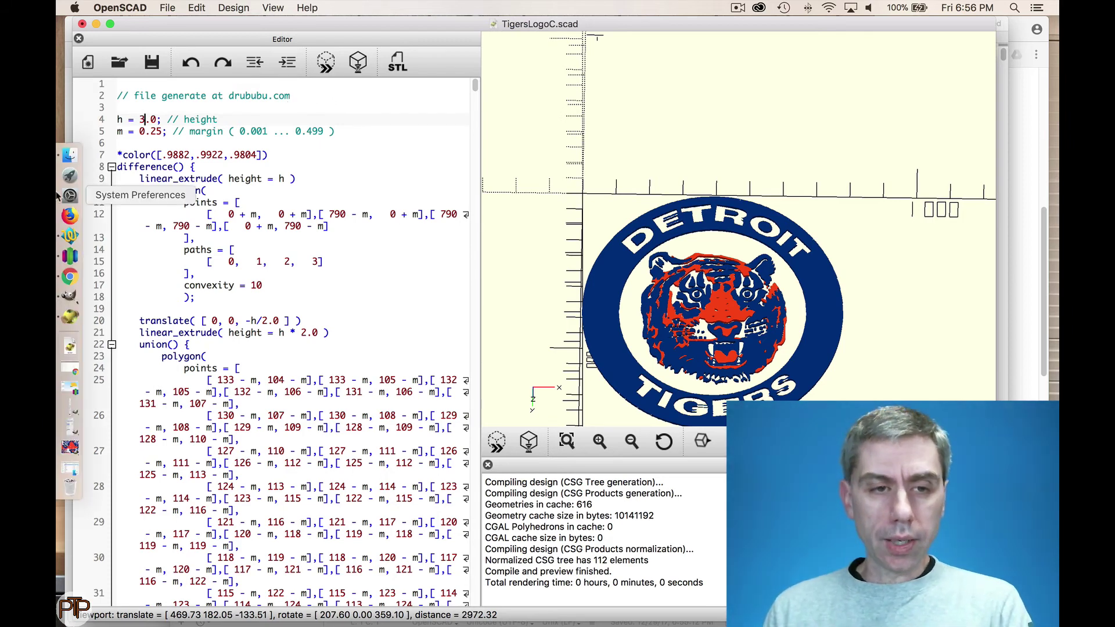
# Step: Switch to Simplify3D from the Dock
pyautogui.click(69, 255)
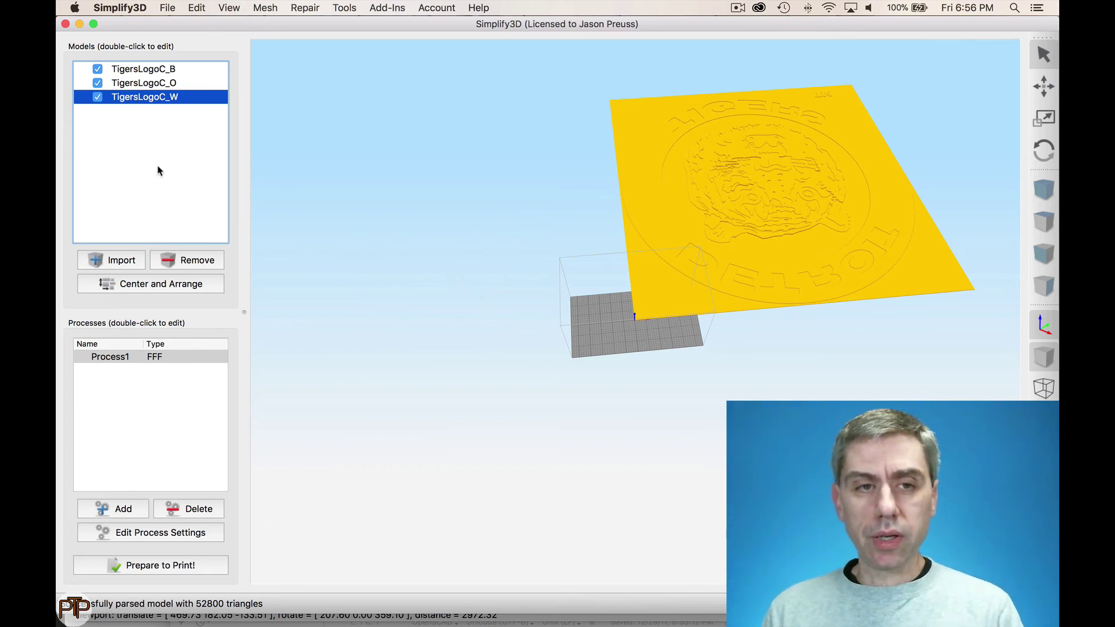
# Step: Select all three TigersLogoC models and scale them non-uniformly to 4% in X and Y
pyautogui.doubleClick(142, 100)
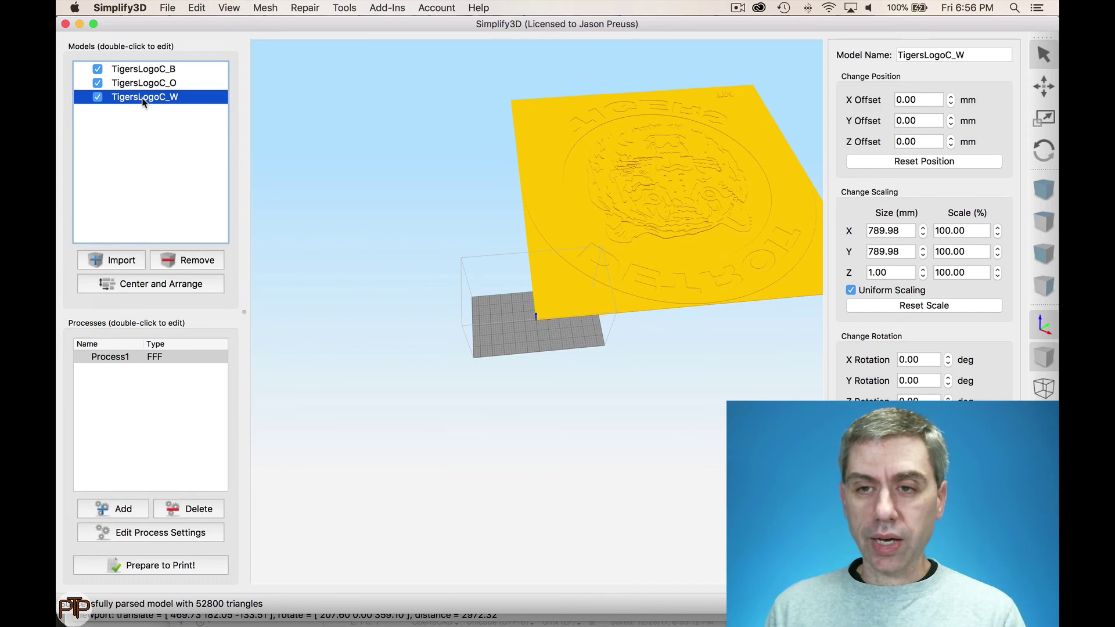
pyautogui.keyDown('shift'); pyautogui.click(141, 64); pyautogui.keyUp('shift')
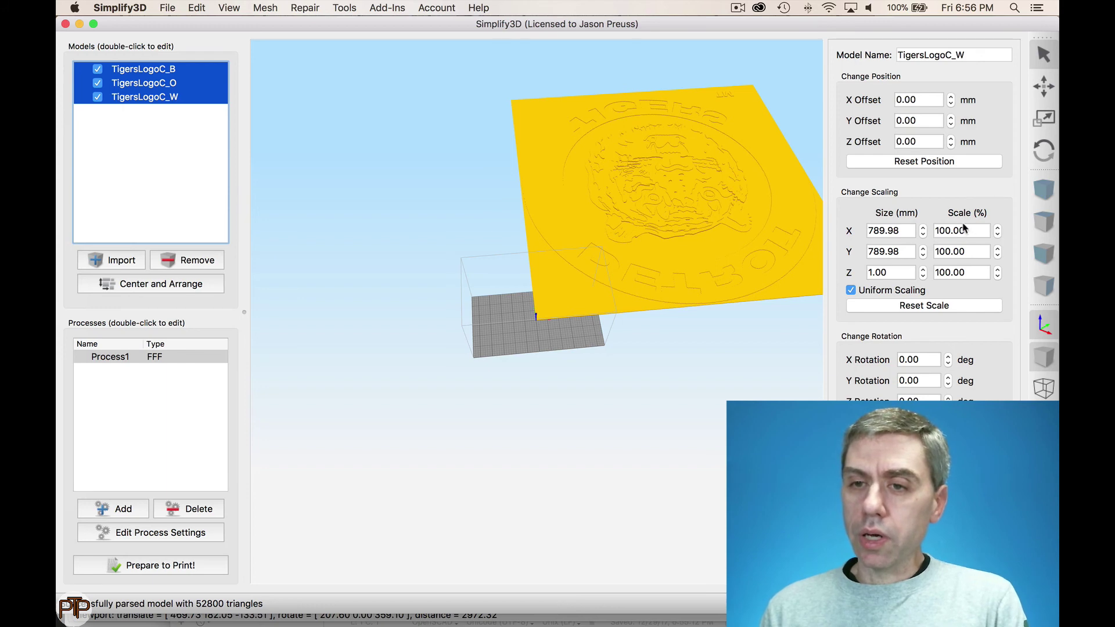
pyautogui.click(851, 289)
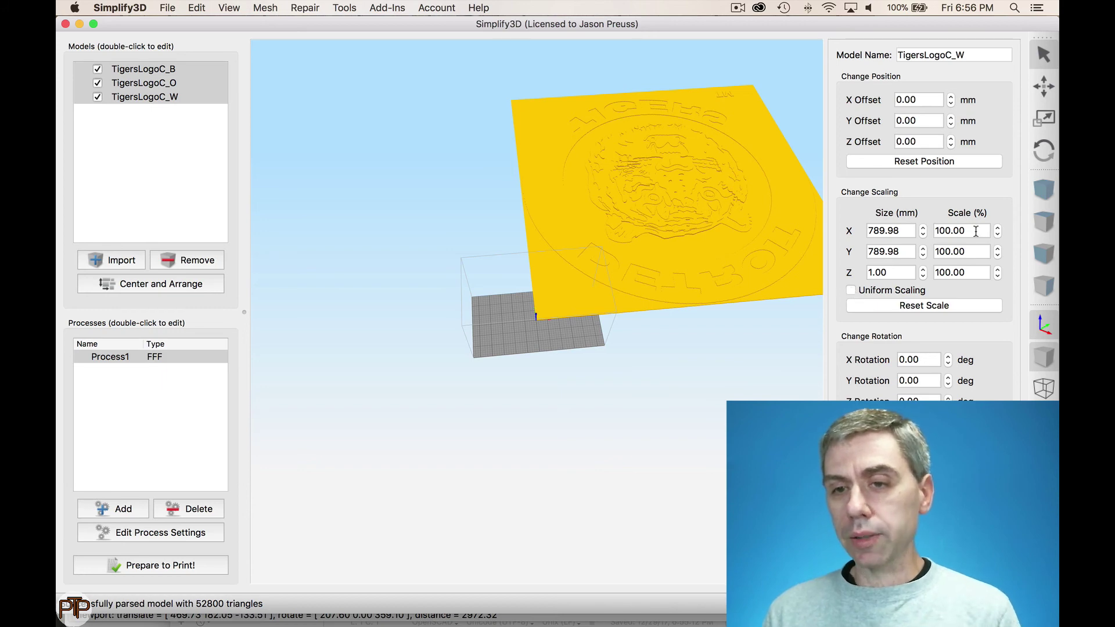
pyautogui.moveTo(976, 230); pyautogui.dragTo(892, 226)
pyautogui.write('4')
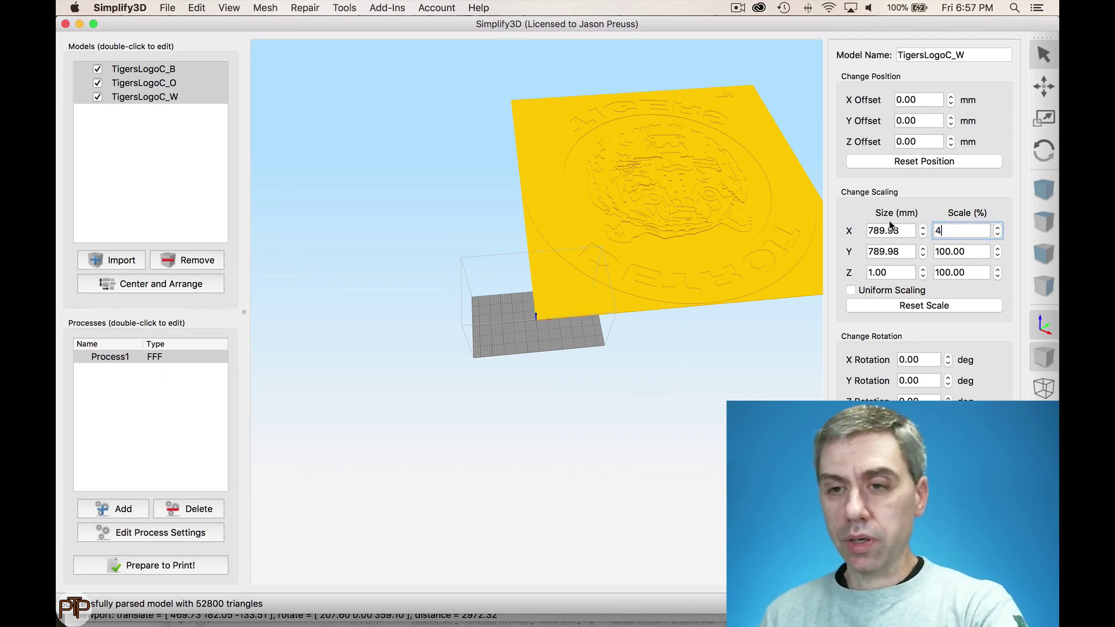
pyautogui.press('Tab')
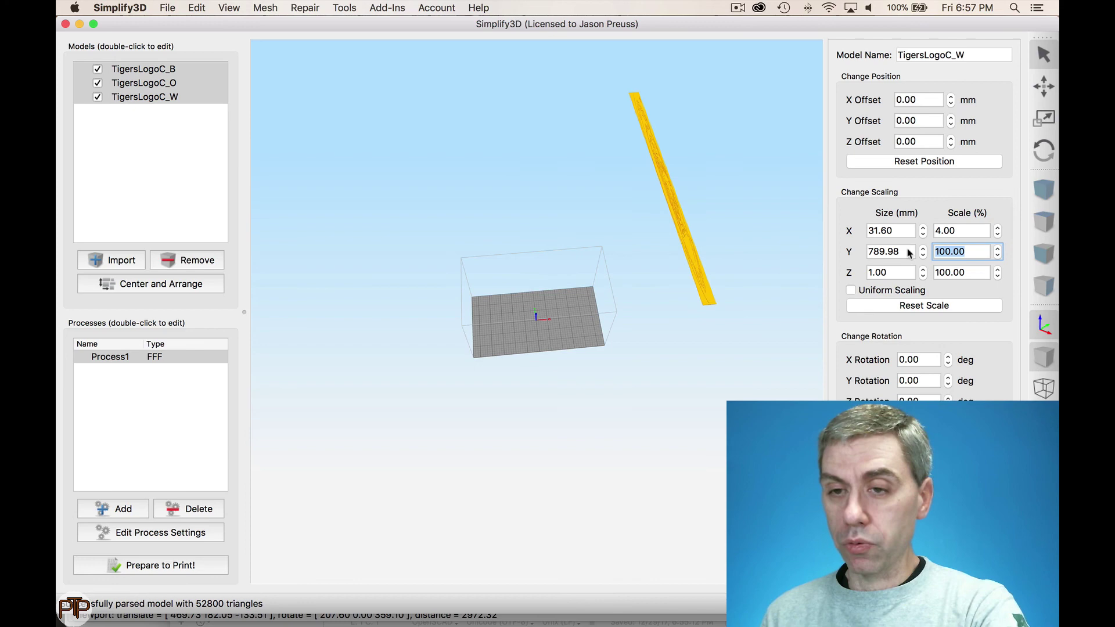
pyautogui.write('4')
pyautogui.click(904, 248)
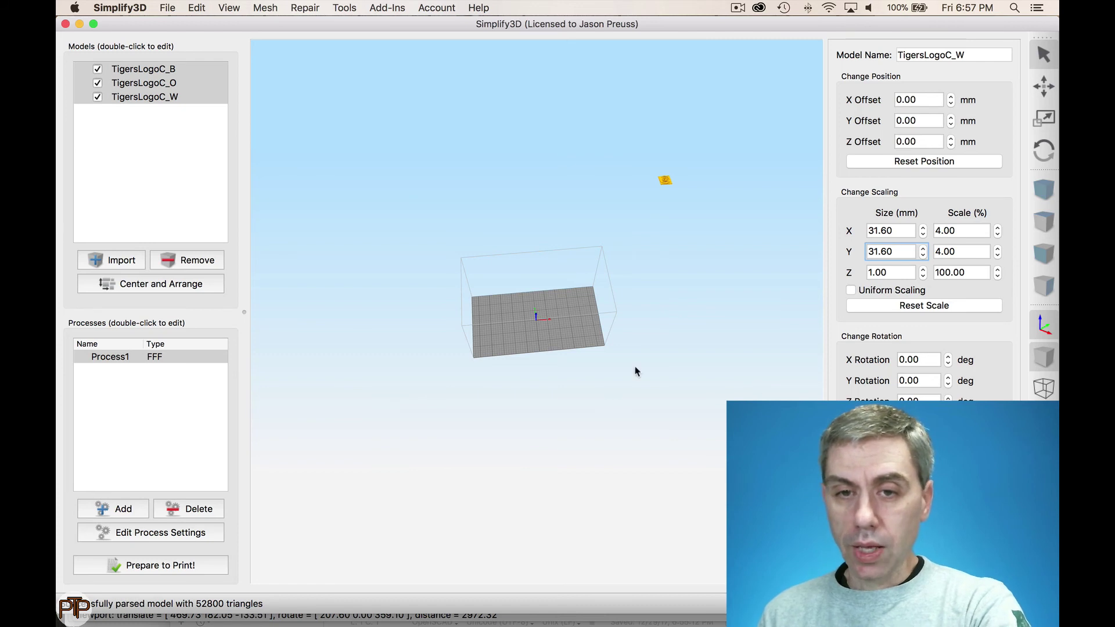
# Step: Stack the three logo models using Edit > Align Selected Model Origins
pyautogui.click(197, 8)
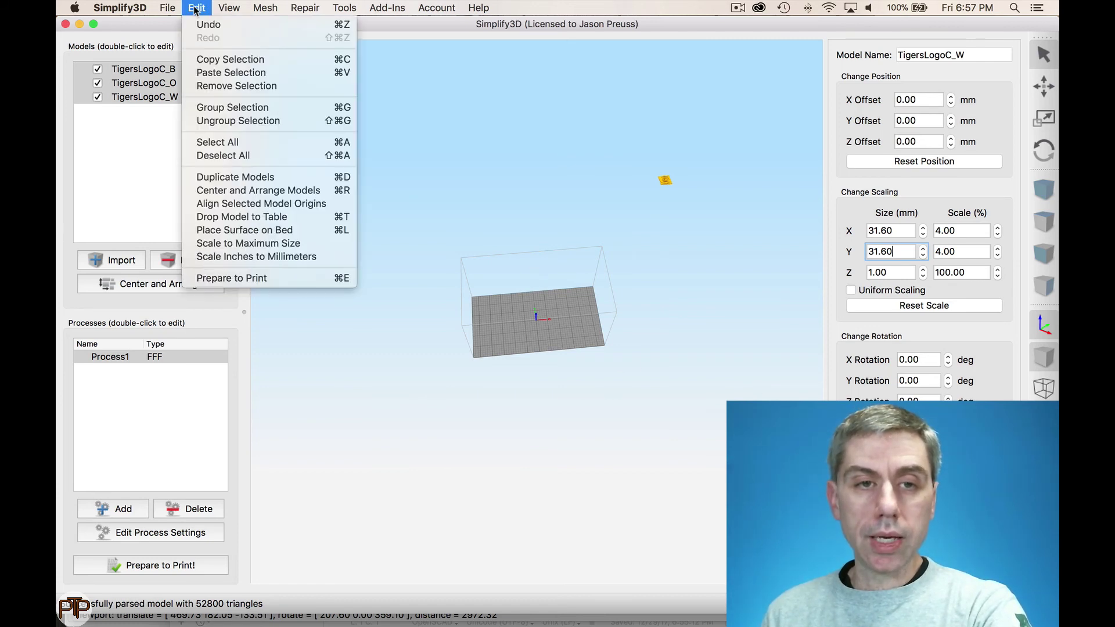
pyautogui.click(243, 205)
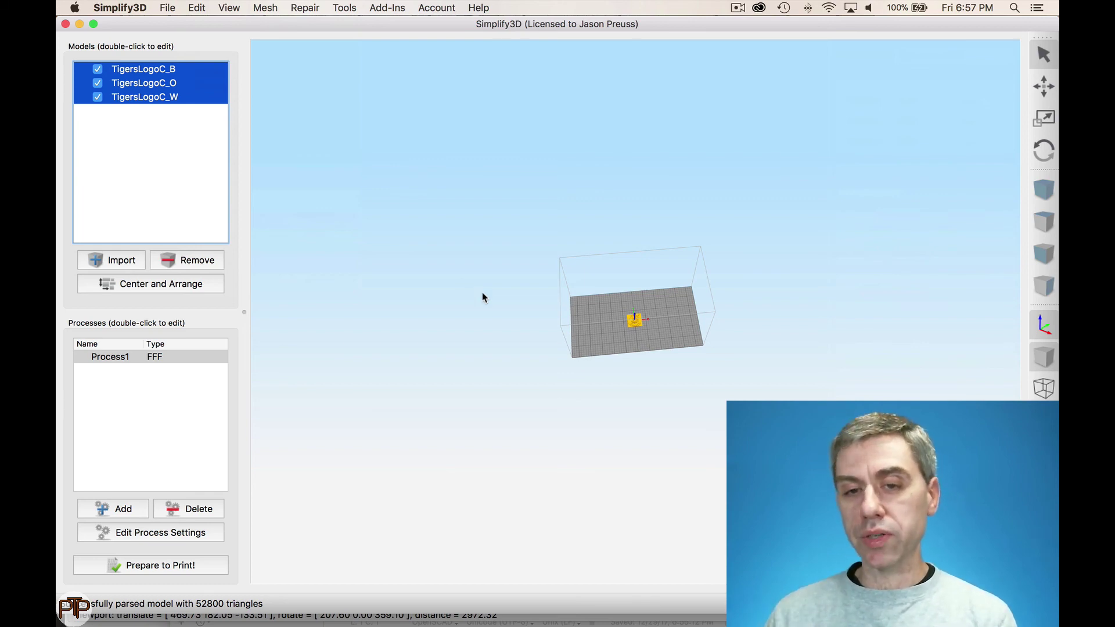
# Step: Zoom in on the build plate and tilt the view to see the stacked logo at an angle
pyautogui.scroll(10, 639, 328)
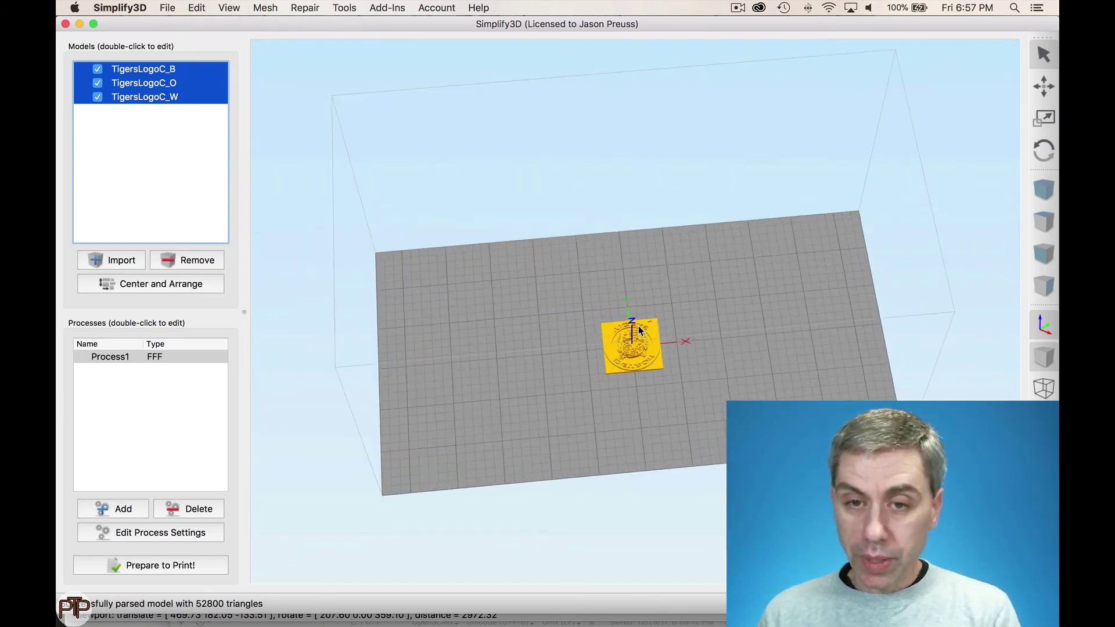
pyautogui.scroll(8, 639, 330)
pyautogui.moveTo(633, 413); pyautogui.dragTo(560, 401)
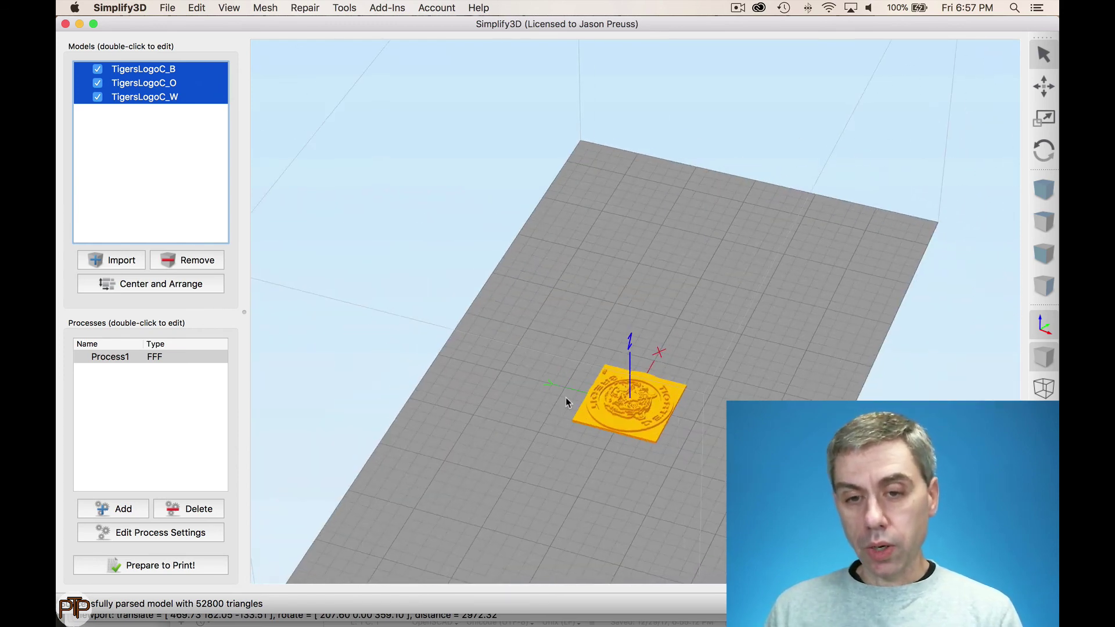